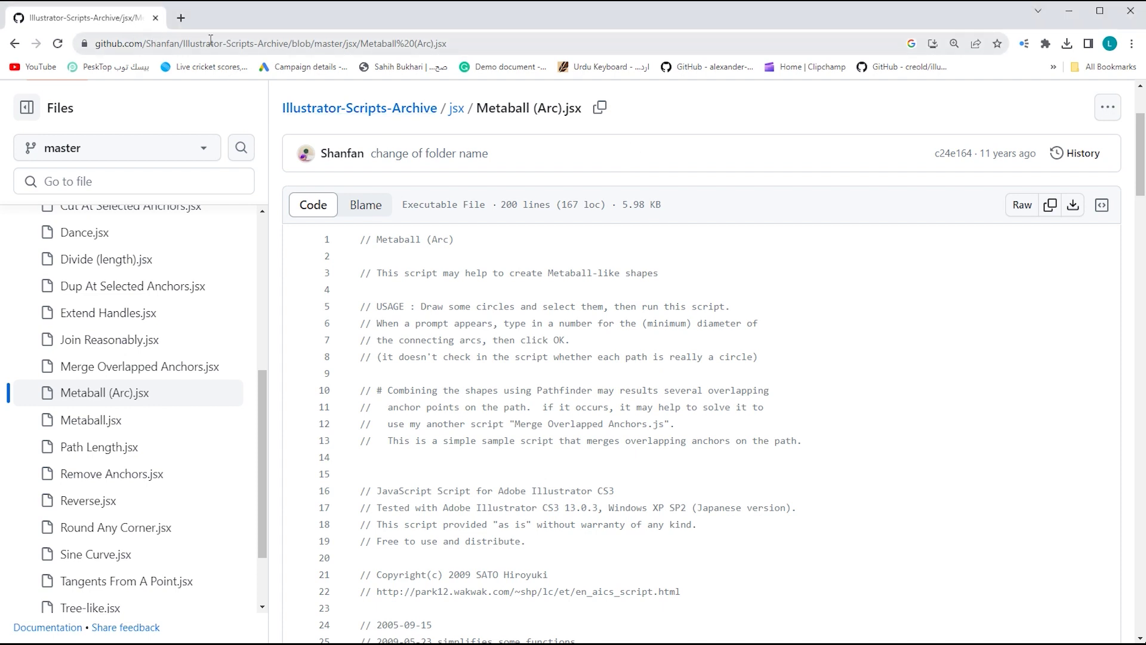
Save the raw Metaball (Arc).jsx file from GitHub into Downloads and show recent downloads
{"action": "scroll", "coordinate": [213, 249], "scroll_direction": "up", "scroll_amount": 4}
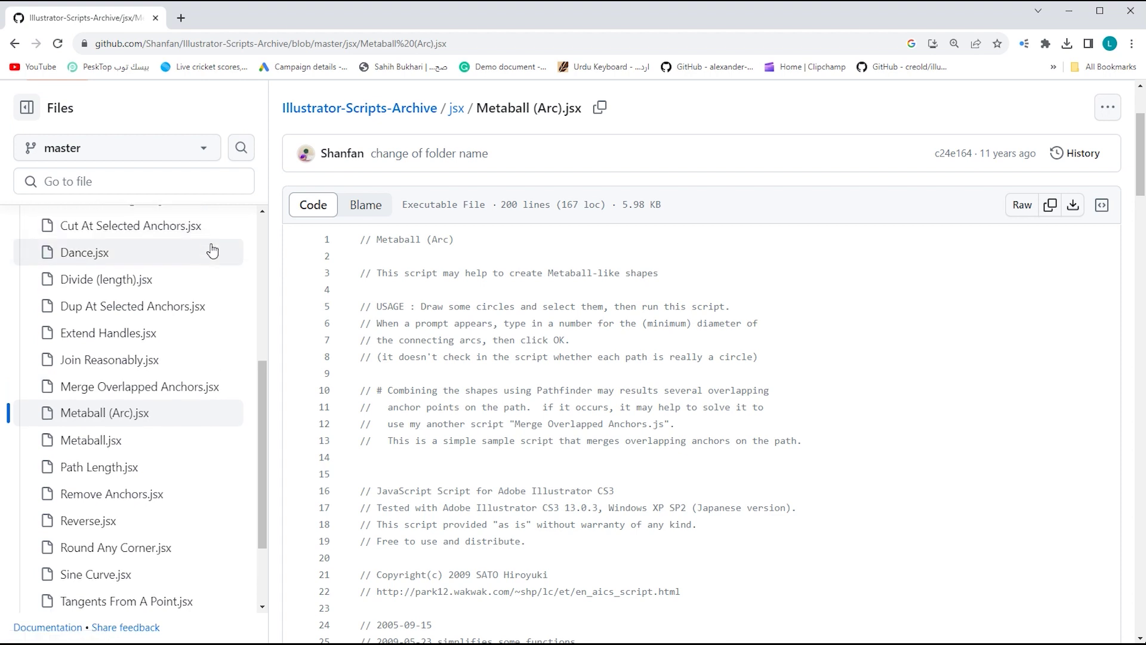
{"action": "scroll", "coordinate": [212, 250], "scroll_direction": "up", "scroll_amount": 3}
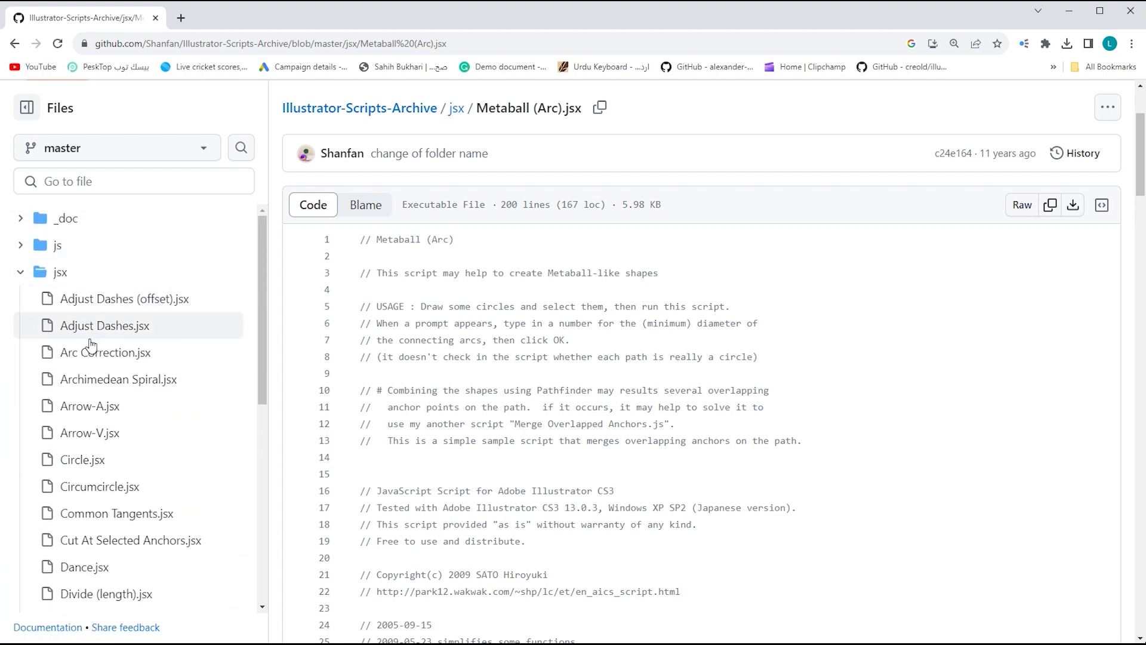
{"action": "scroll", "coordinate": [95, 343], "scroll_direction": "down", "scroll_amount": 2}
{"action": "scroll", "coordinate": [91, 345], "scroll_direction": "down", "scroll_amount": 3}
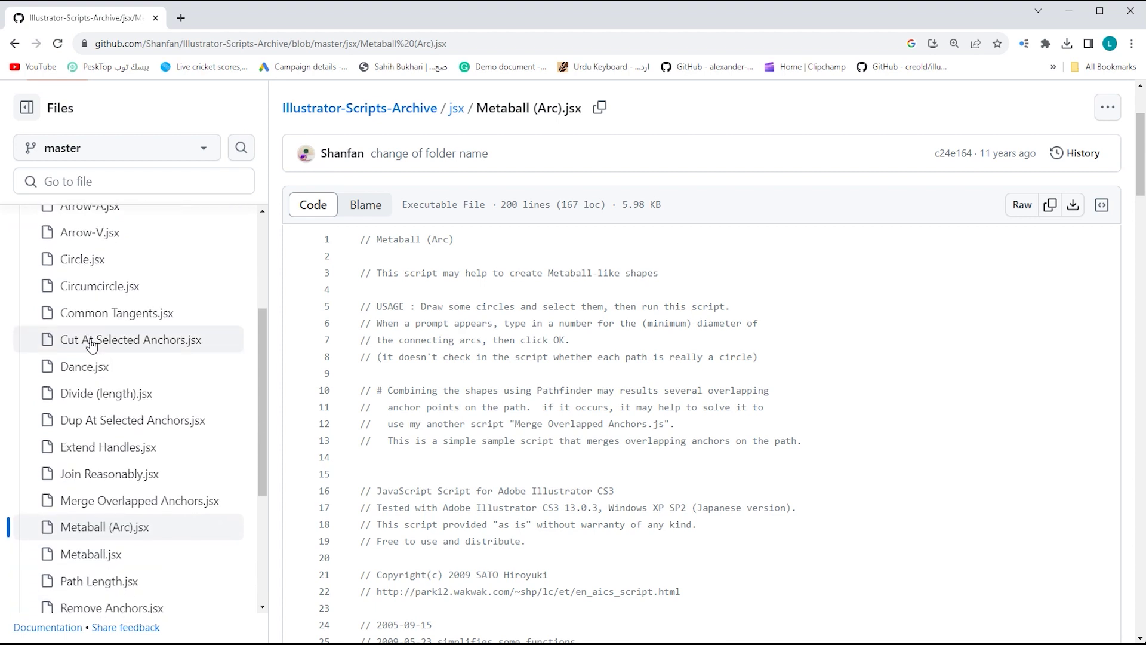
{"action": "scroll", "coordinate": [94, 345], "scroll_direction": "down", "scroll_amount": 2}
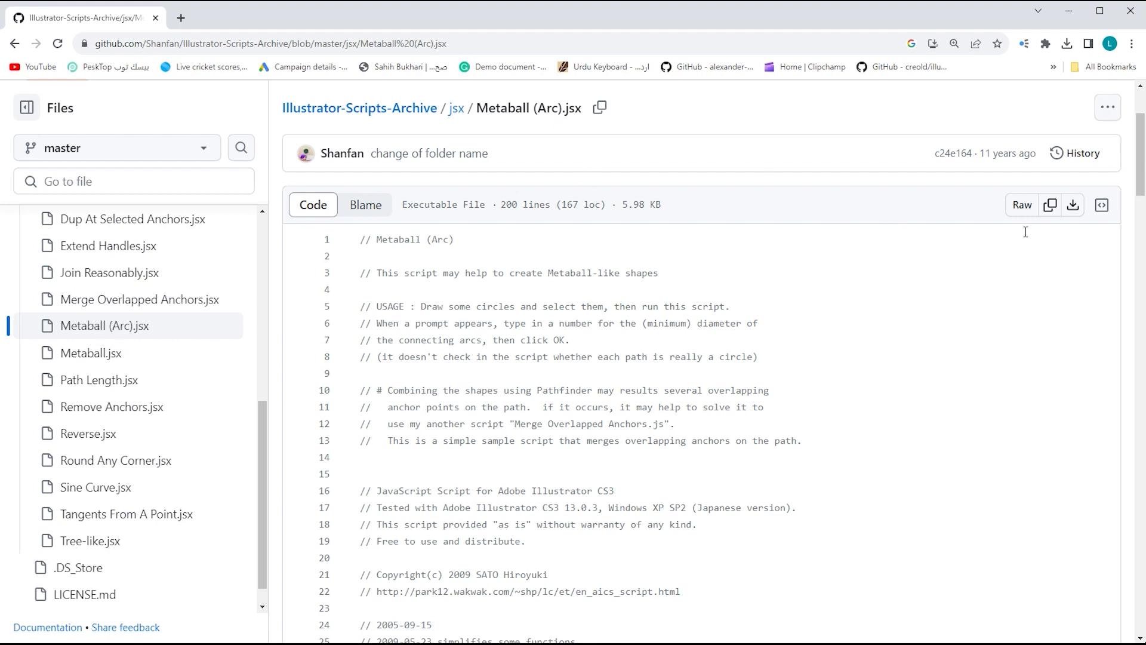
{"action": "left_click", "coordinate": [1073, 206]}
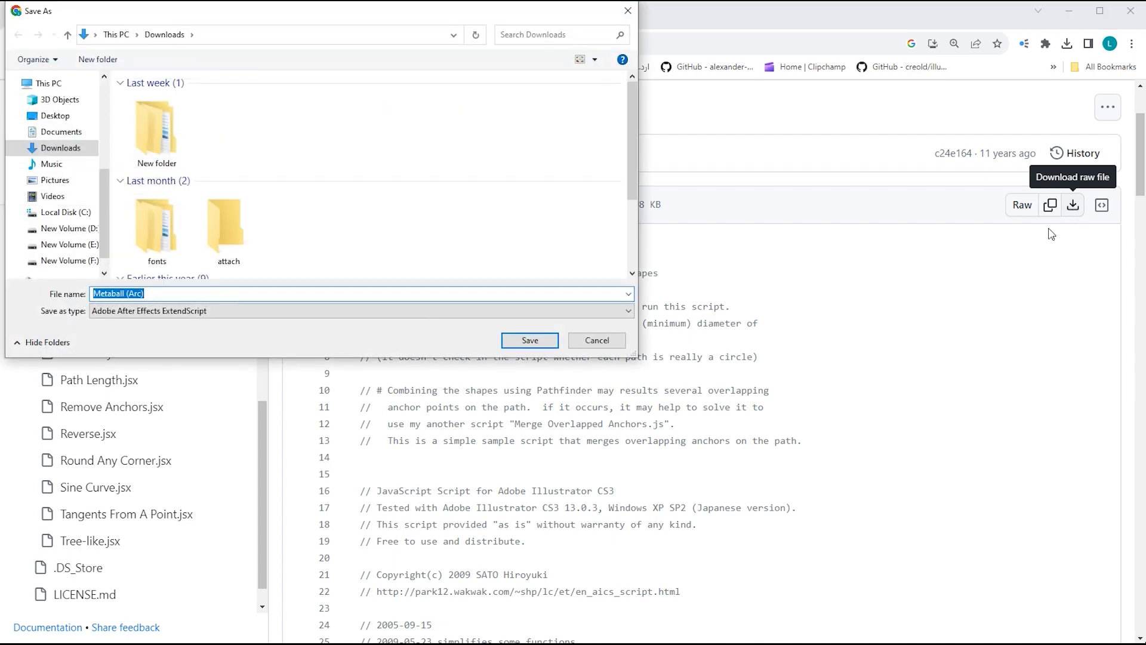
{"action": "left_click", "coordinate": [539, 342]}
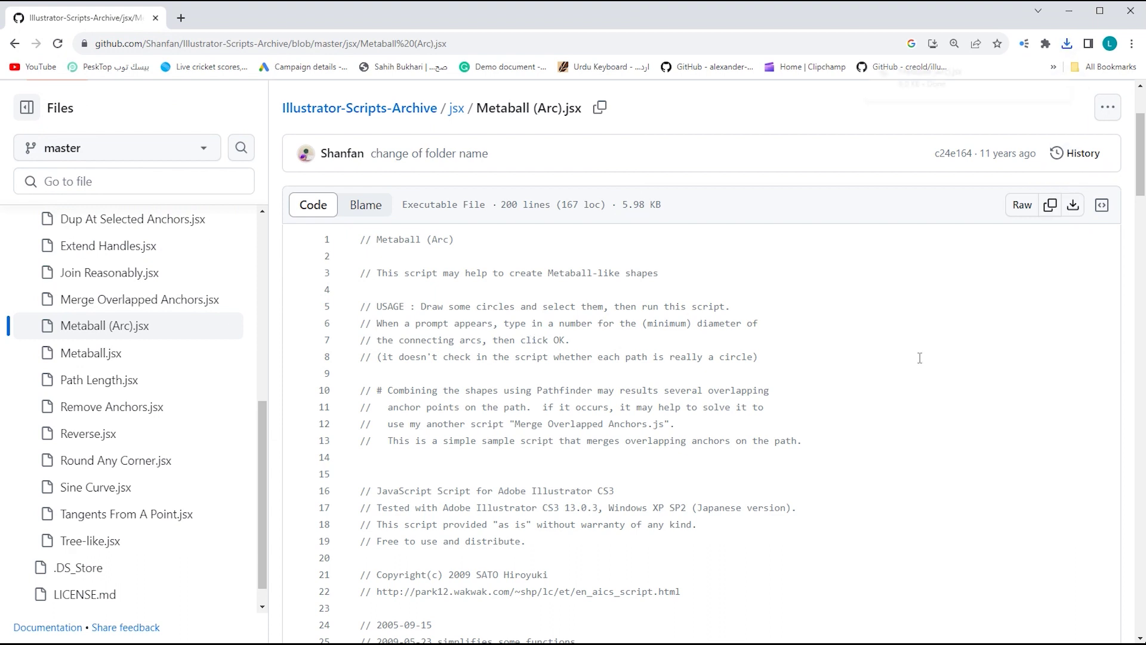
{"action": "left_click", "coordinate": [1069, 48]}
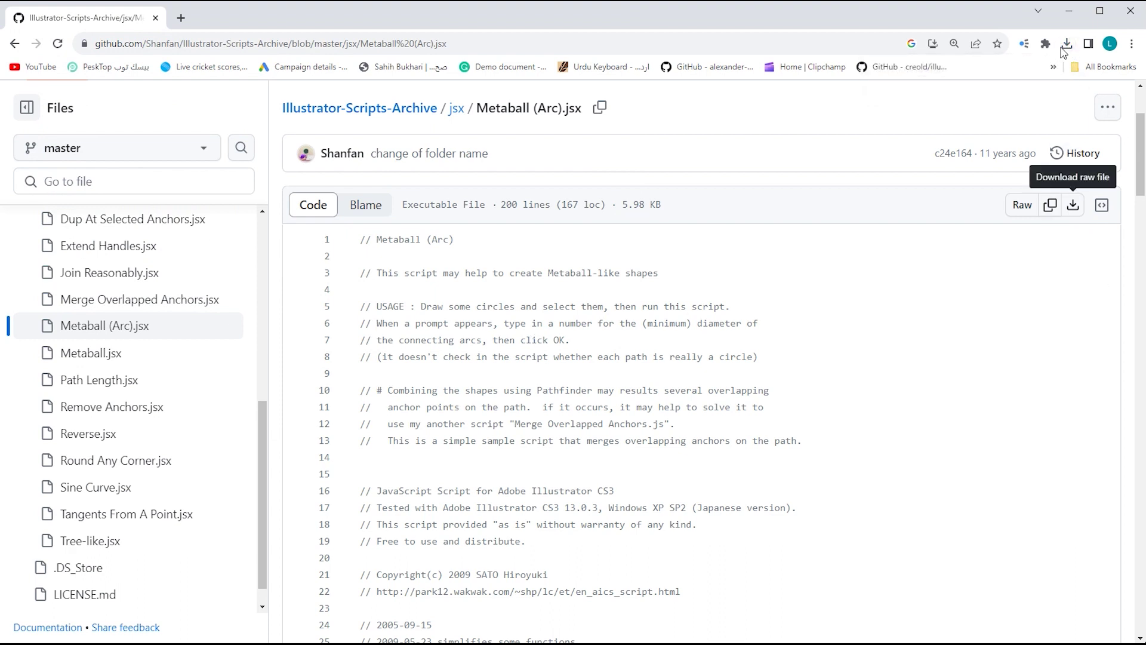
{"action": "left_click", "coordinate": [1069, 46]}
Show the downloaded Metaball (Arc) script in its folder and copy it
{"action": "left_click", "coordinate": [1036, 99]}
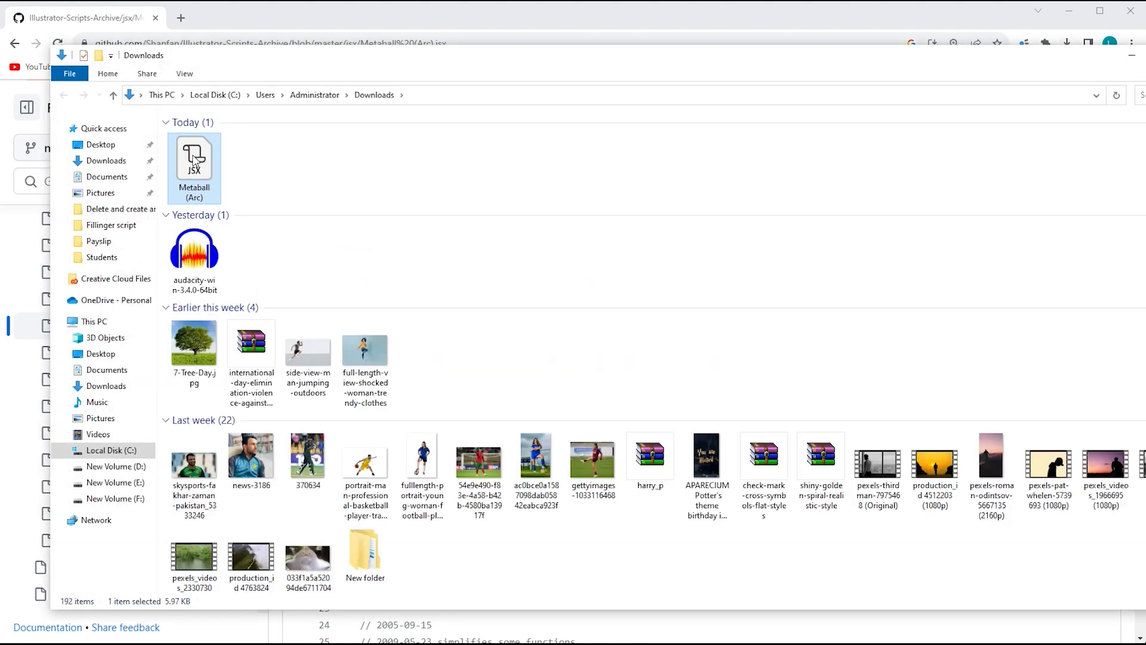
{"action": "right_click", "coordinate": [193, 160]}
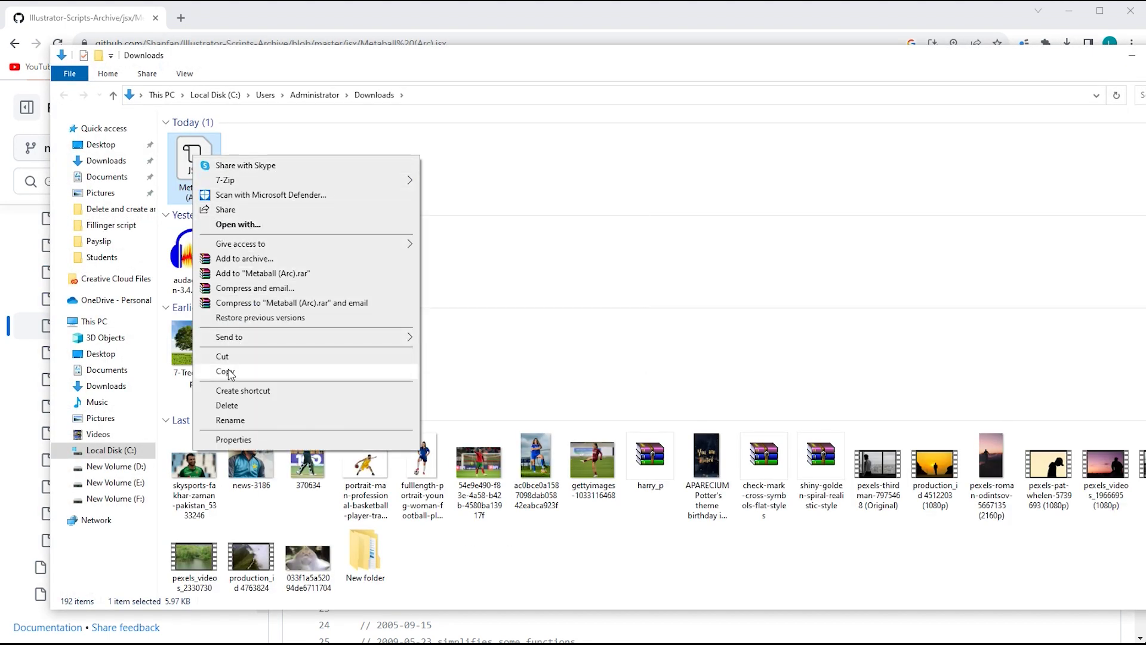
{"action": "left_click", "coordinate": [226, 372]}
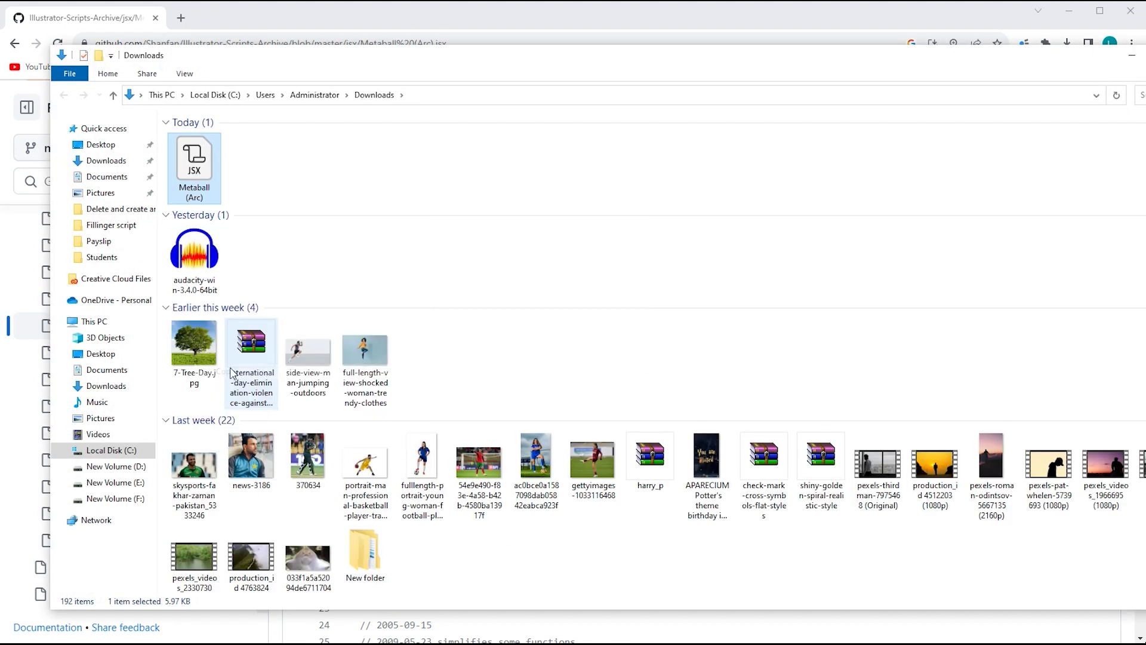
Navigate to C:\Program Files\Adobe\Adobe Illustrator 2023\Presets\en_US\Scripts
{"action": "left_click", "coordinate": [119, 452]}
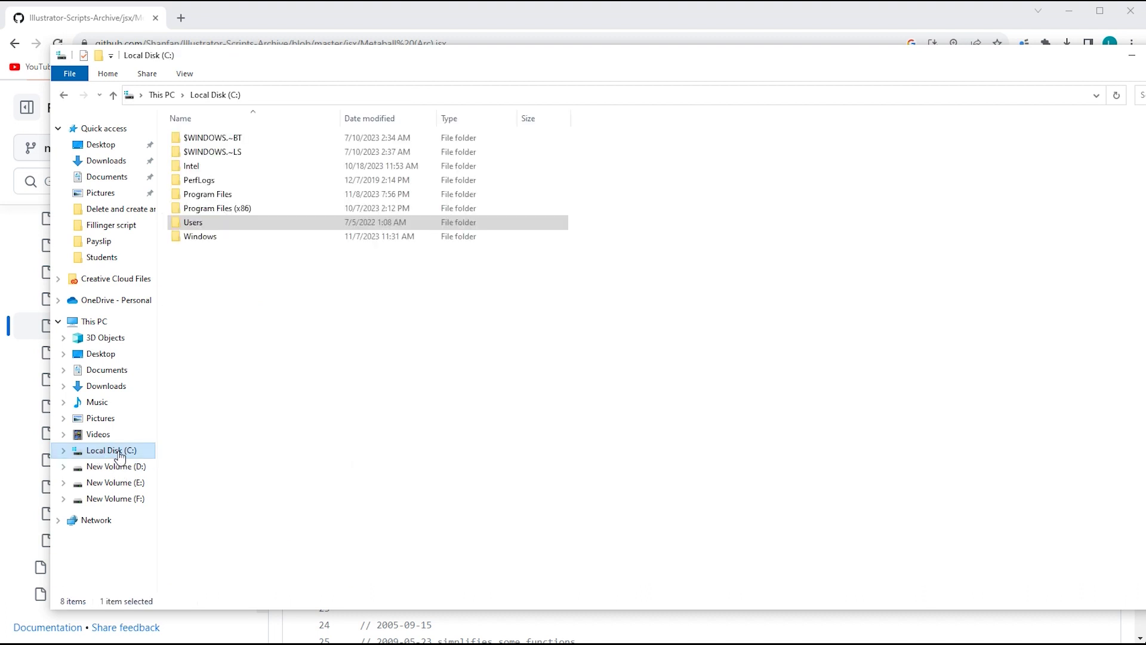
{"action": "double_click", "coordinate": [220, 195]}
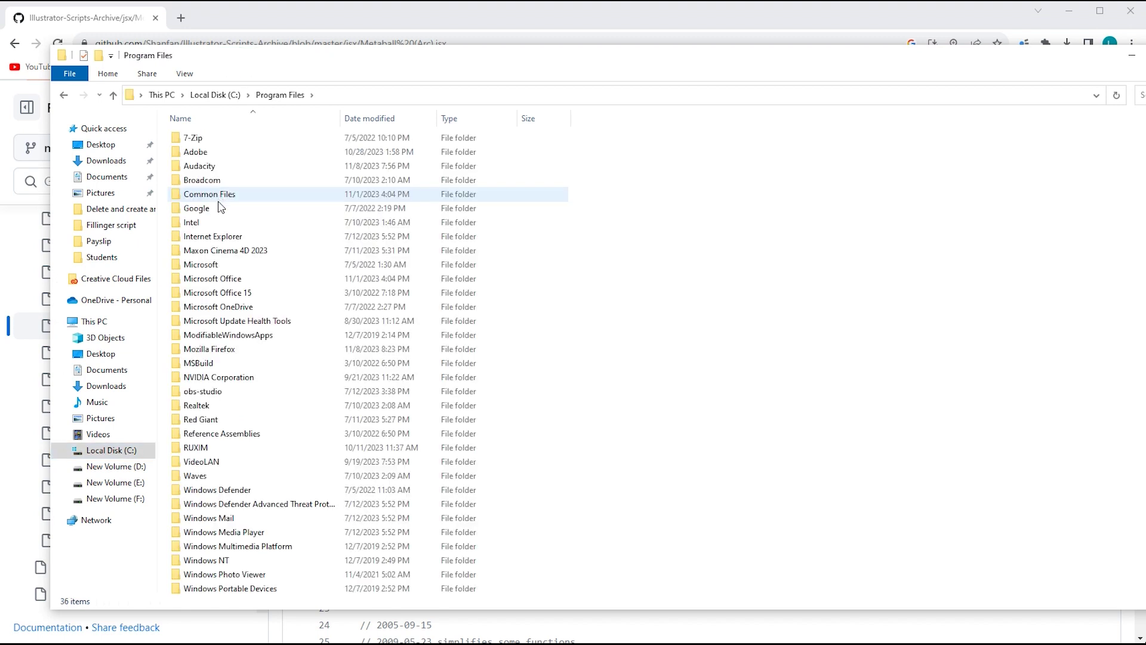
{"action": "double_click", "coordinate": [197, 152]}
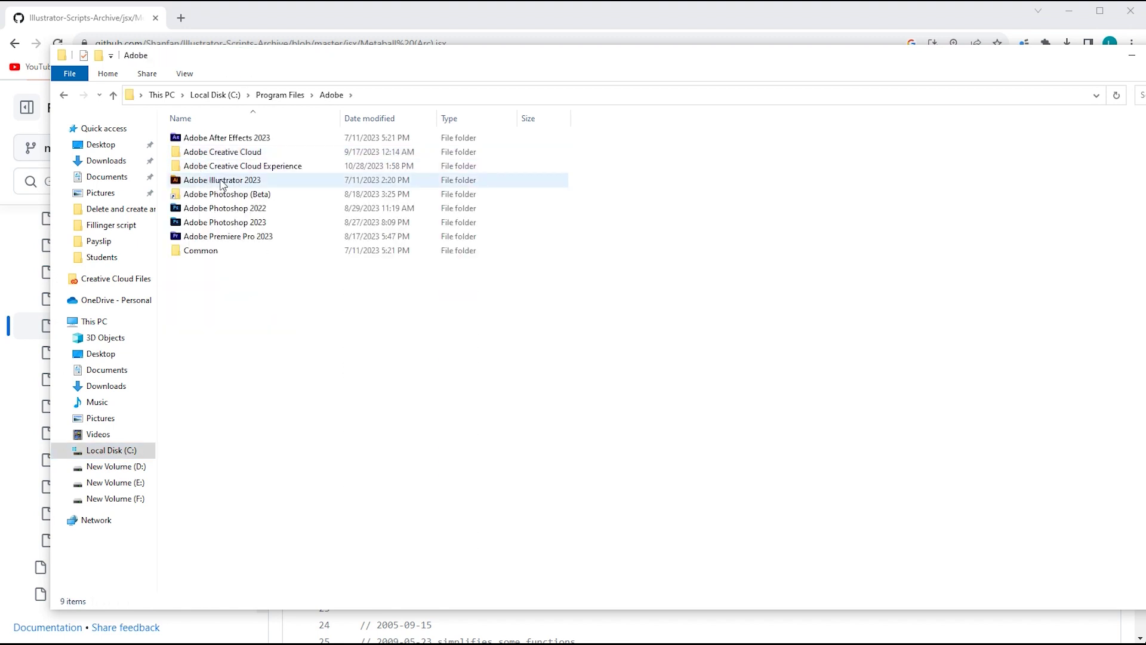
{"action": "left_click", "coordinate": [227, 184]}
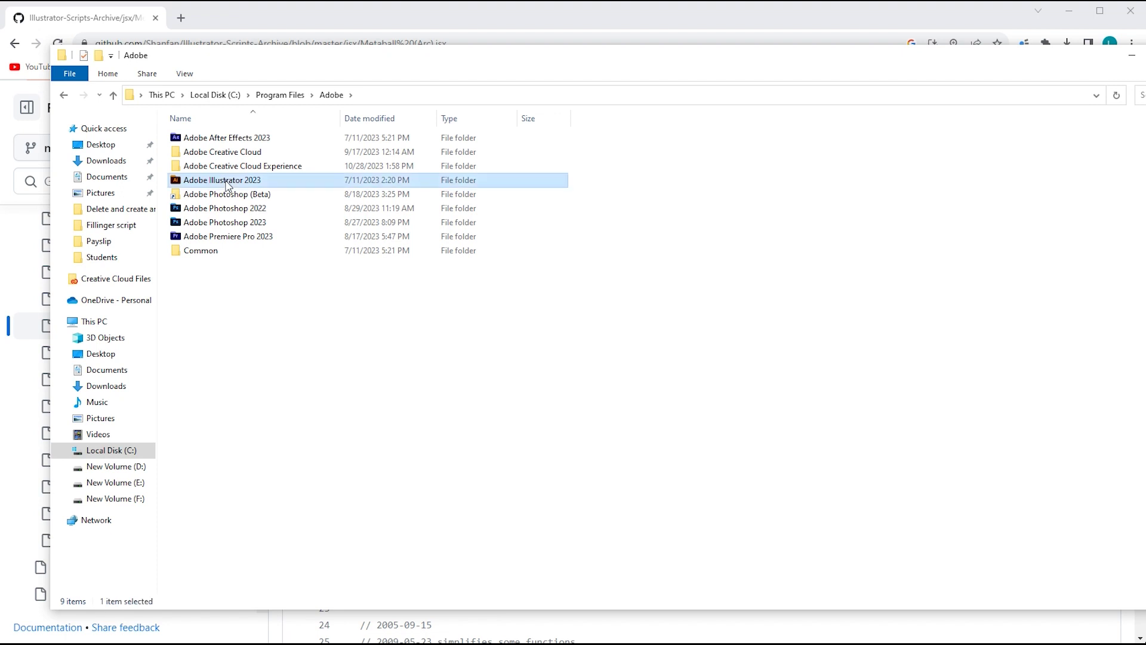
{"action": "double_click", "coordinate": [227, 180]}
{"action": "double_click", "coordinate": [199, 167]}
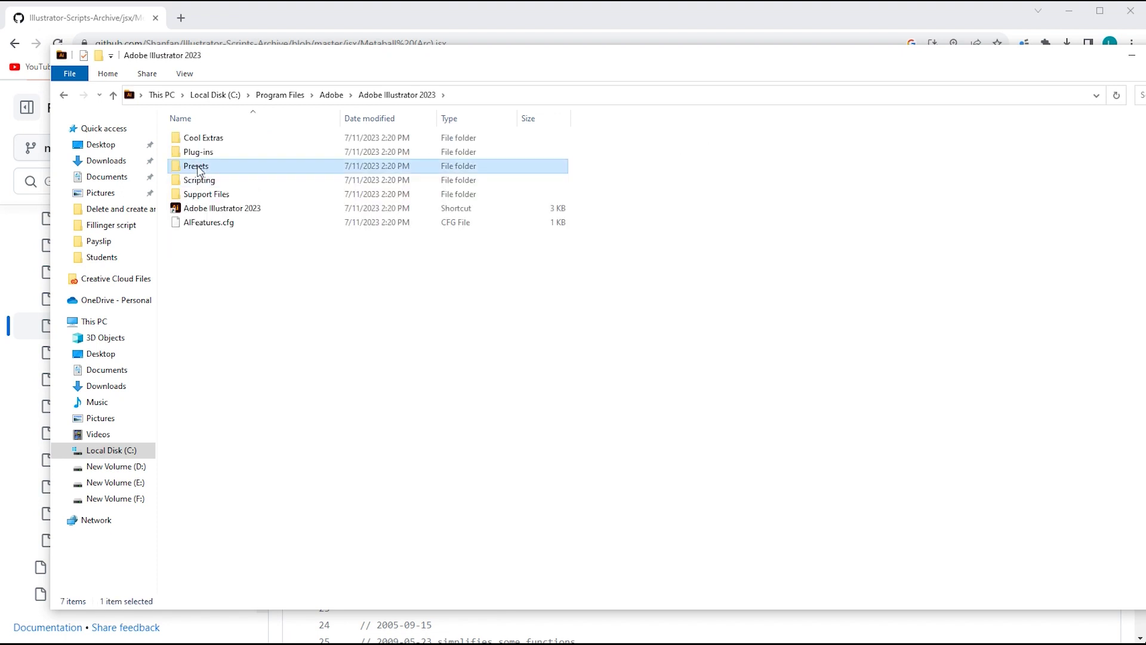
{"action": "double_click", "coordinate": [192, 140]}
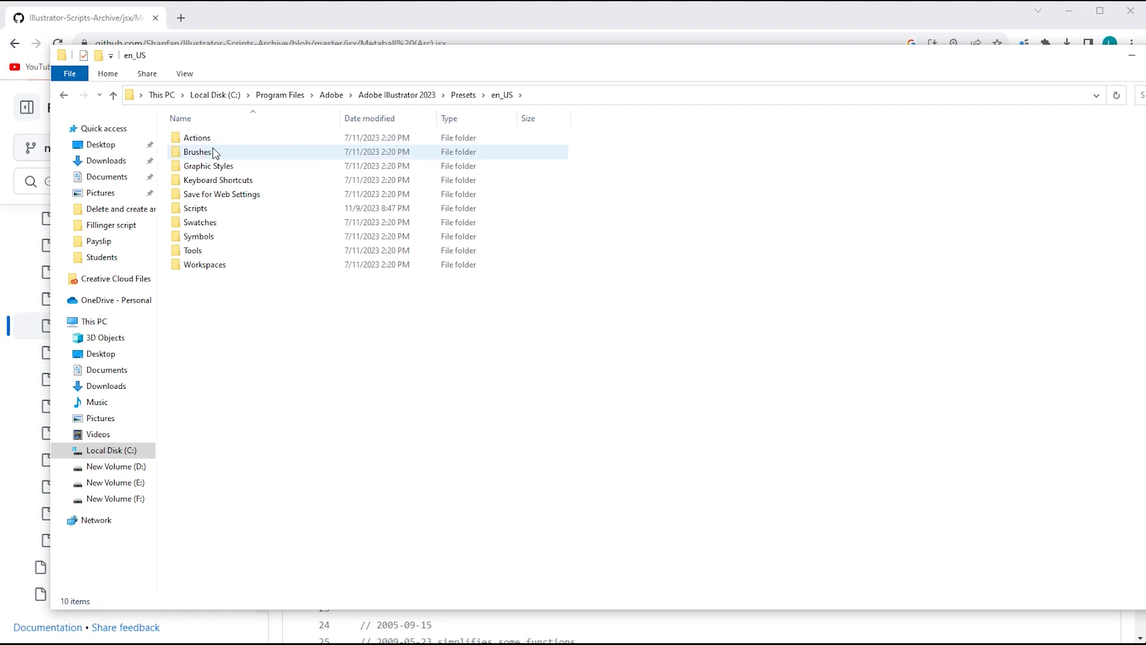
{"action": "left_click", "coordinate": [202, 209]}
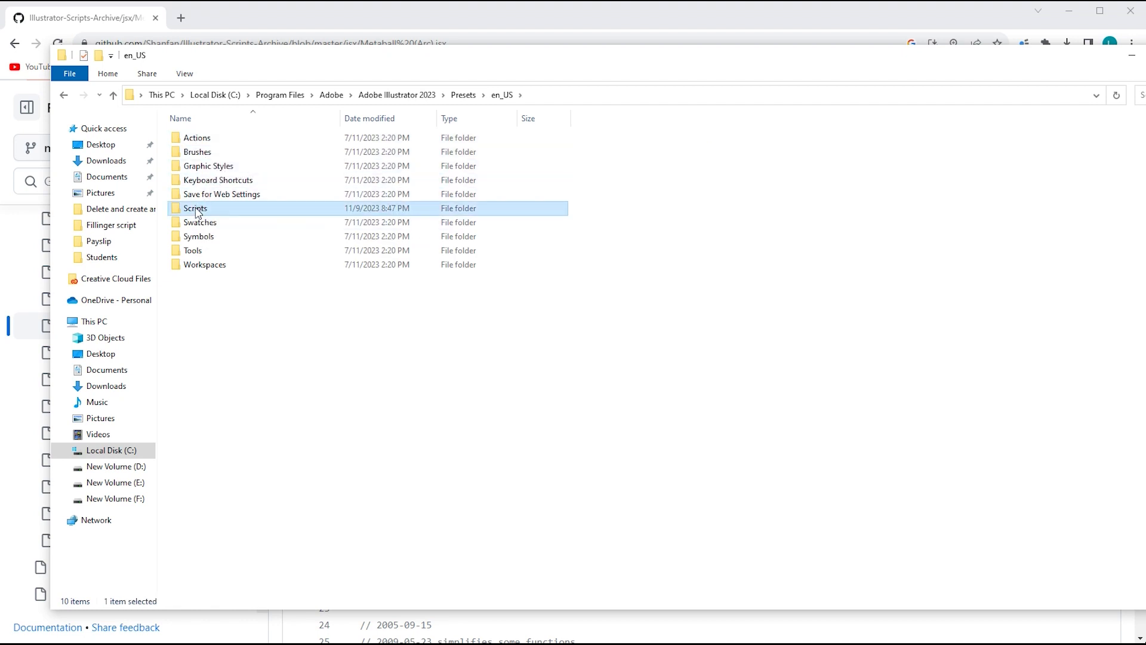
{"action": "double_click", "coordinate": [197, 210]}
{"action": "right_click", "coordinate": [233, 354]}
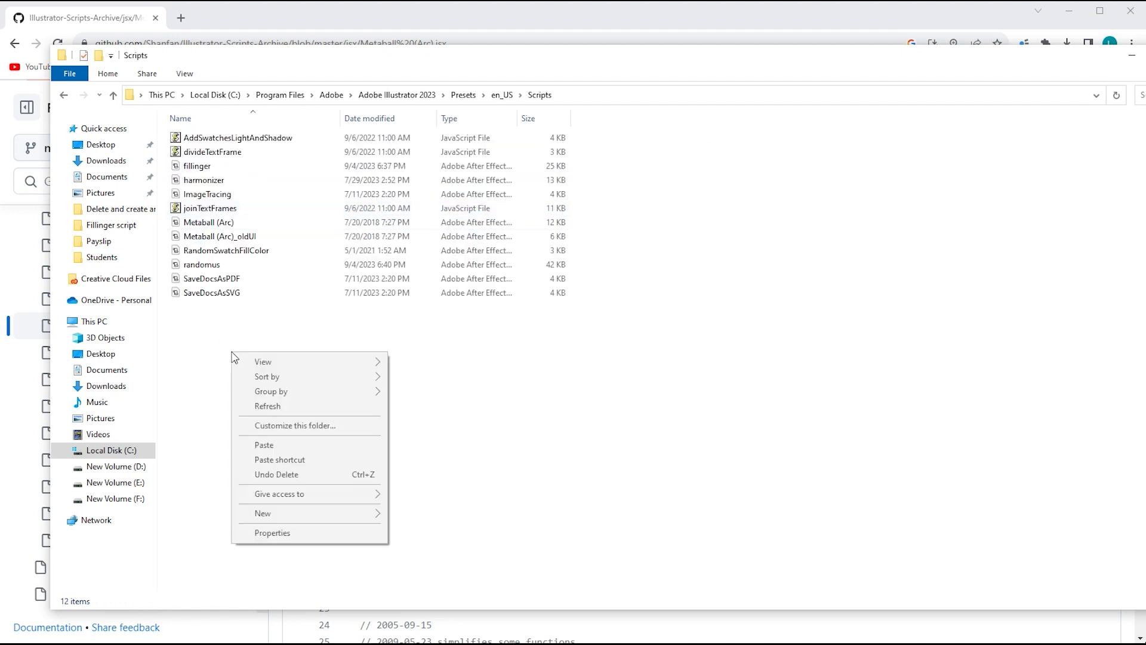
{"action": "left_click", "coordinate": [435, 418]}
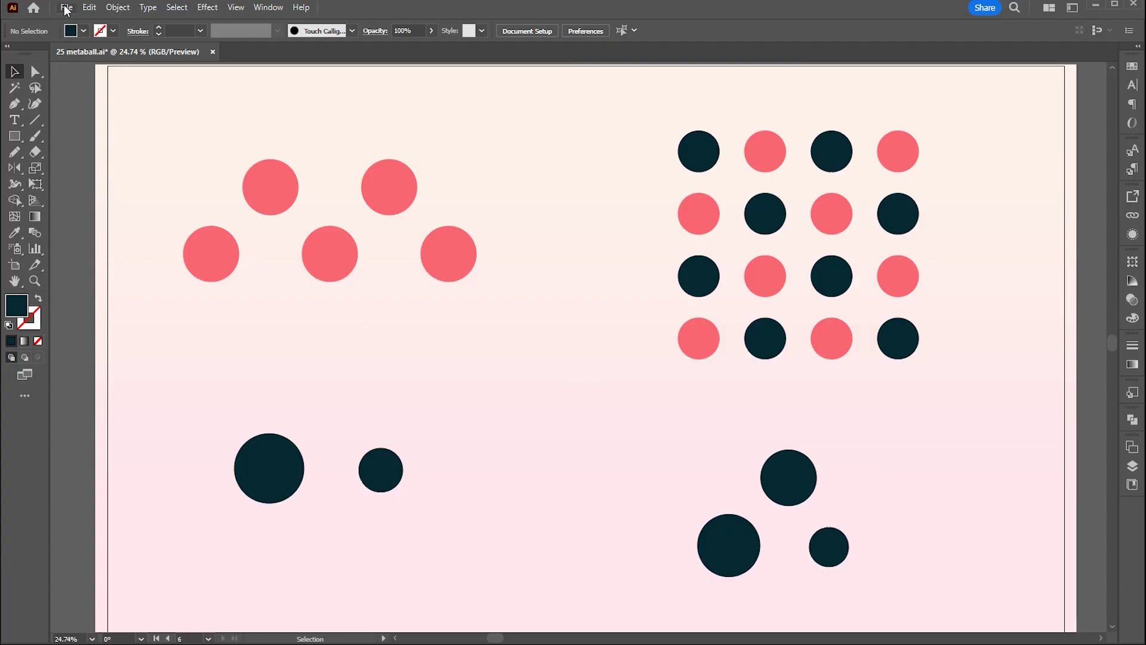
Select the lower-left and upper pink circles
{"action": "left_click", "coordinate": [67, 7]}
{"action": "mouse_move", "coordinate": [257, 347]}
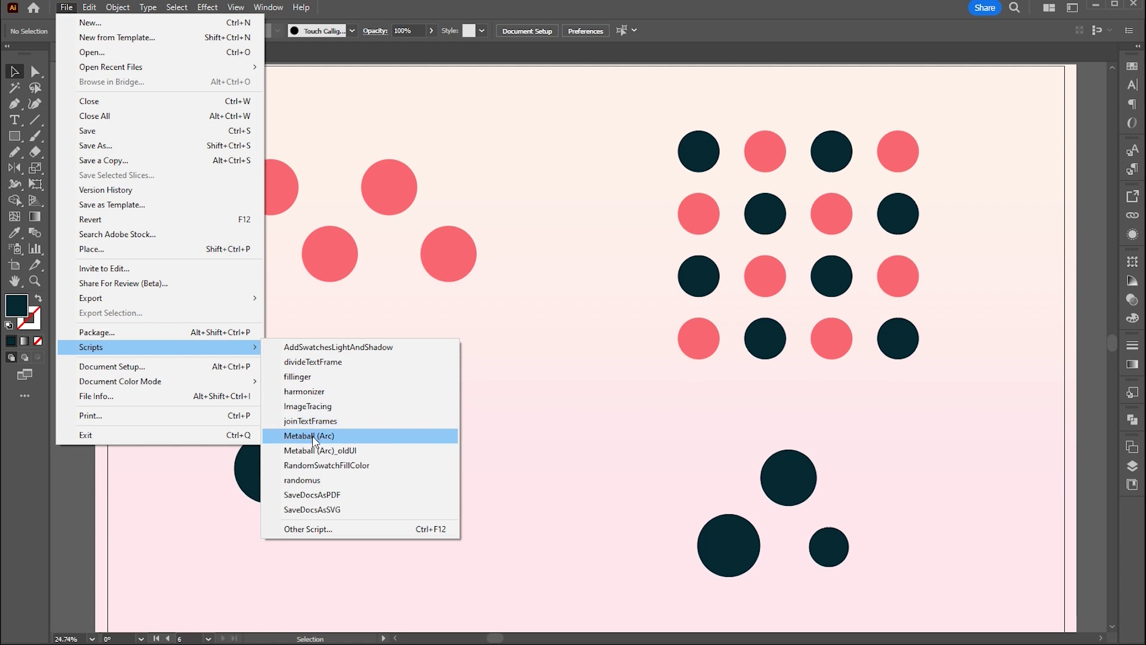
{"action": "left_click", "coordinate": [566, 354]}
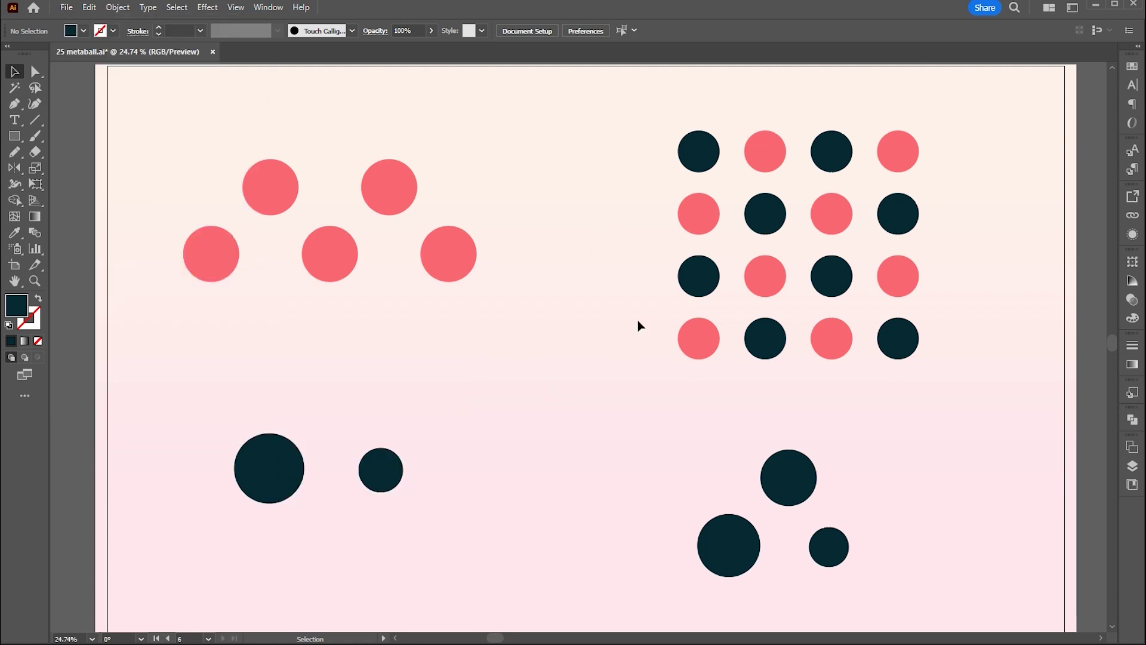
{"action": "left_click", "coordinate": [224, 253]}
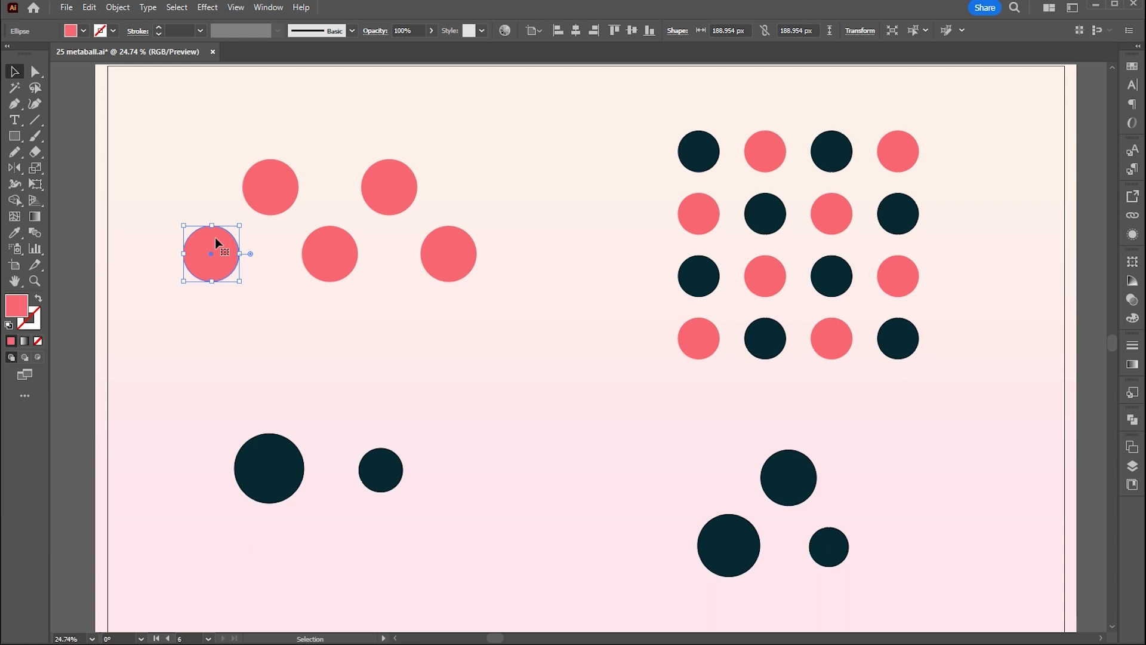
{"action": "left_click", "coordinate": [278, 193], "text": "shift"}
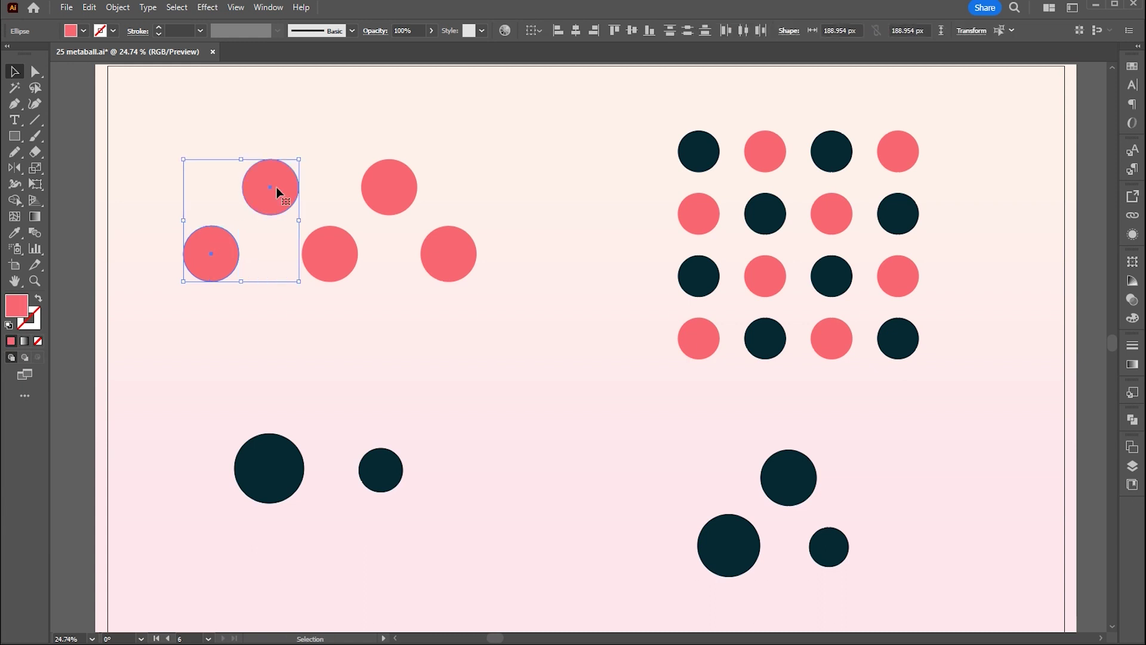
Run Metaball (Arc) on them with preview, adjusting the center angle to thin the bridge
{"action": "left_click", "coordinate": [66, 8]}
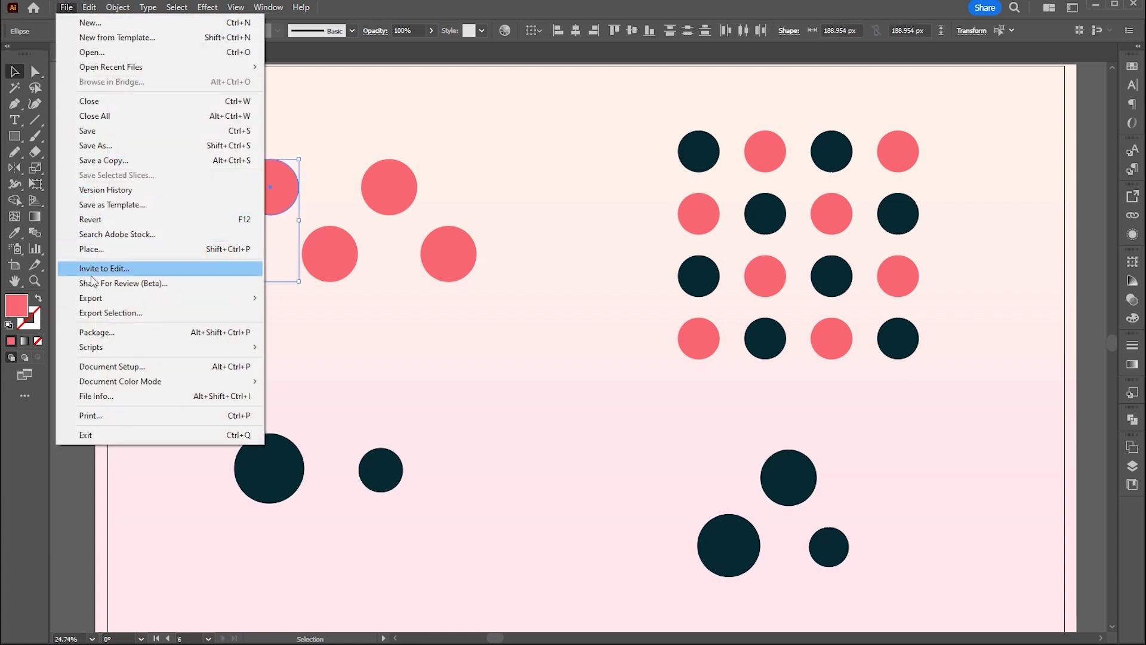
{"action": "mouse_move", "coordinate": [95, 348]}
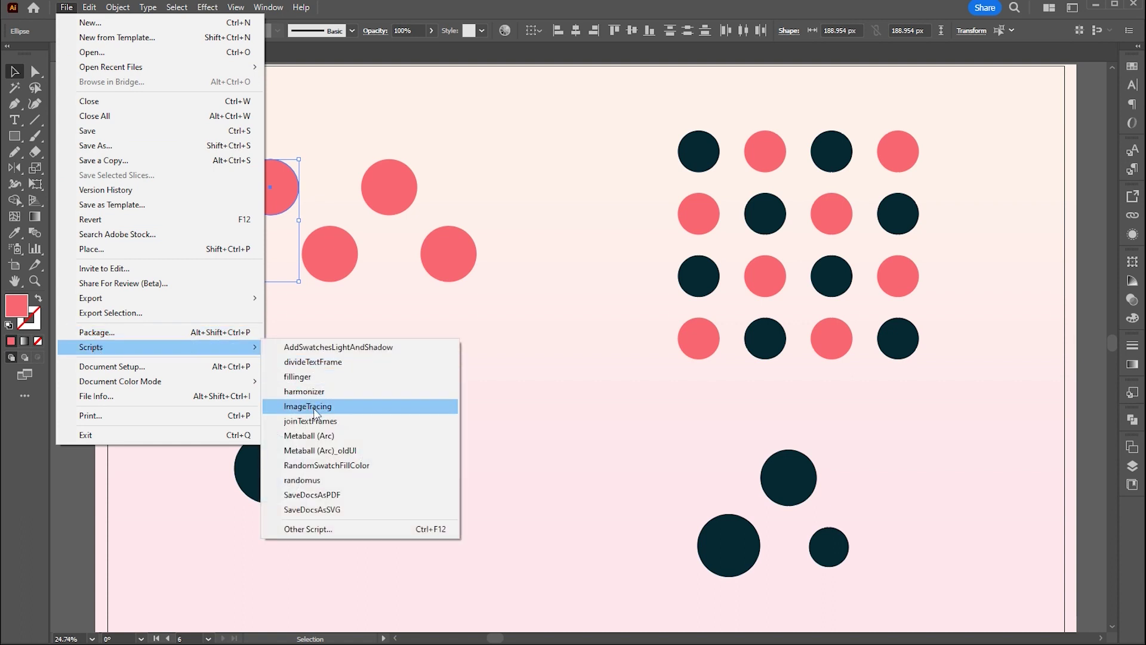
{"action": "left_click", "coordinate": [309, 435]}
{"action": "left_click", "coordinate": [617, 350]}
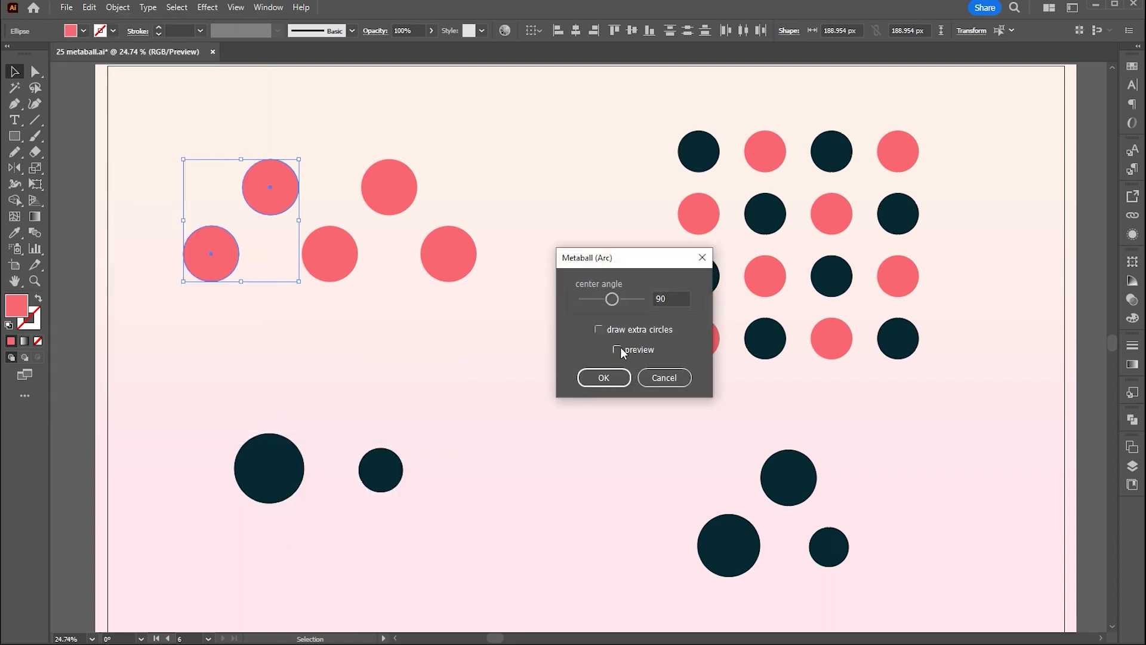
{"action": "left_click_drag", "start_coordinate": [615, 300], "coordinate": [610, 300]}
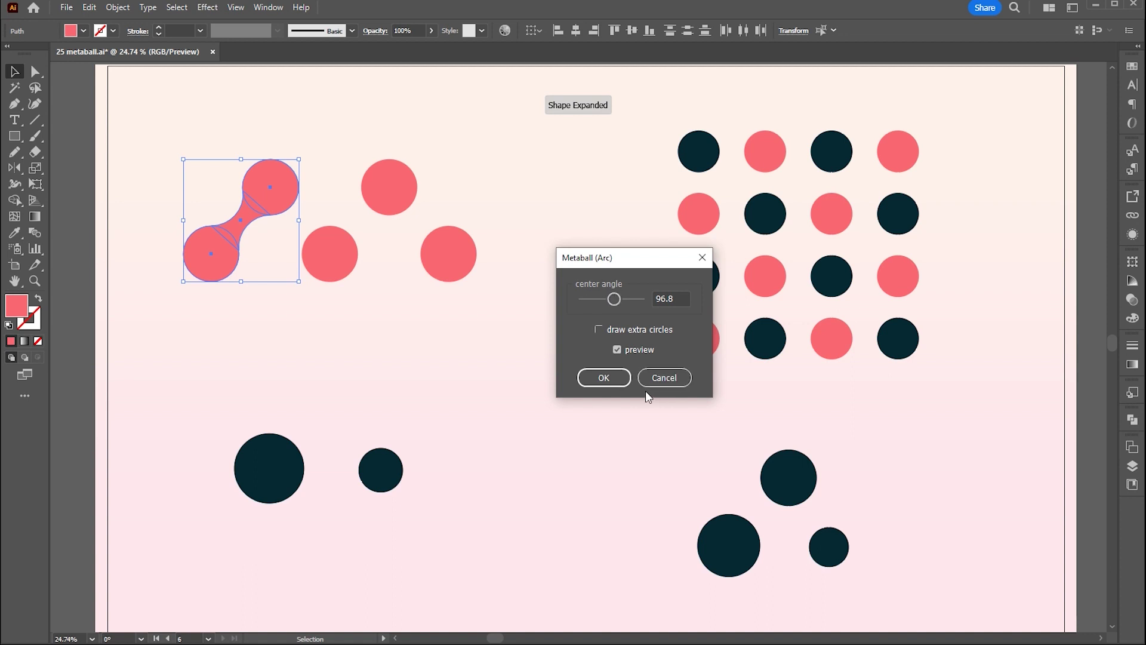
{"action": "left_click", "coordinate": [603, 377]}
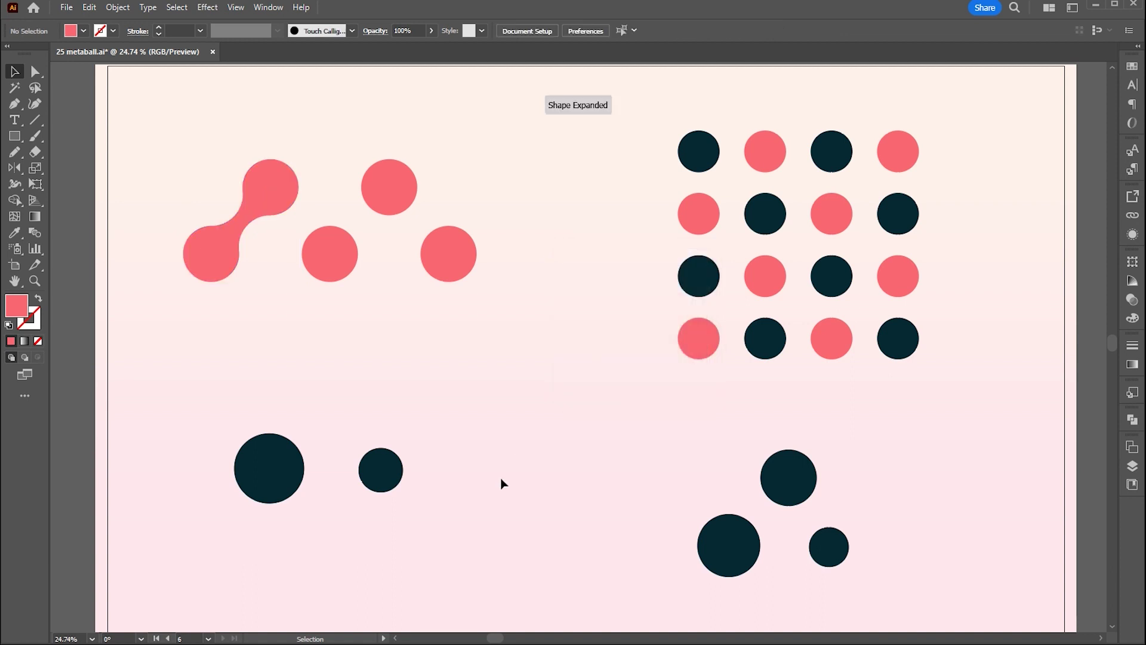
Join the next pair of pink circles with Metaball (Arc)
{"action": "key", "text": "a"}
{"action": "left_click_drag", "start_coordinate": [345, 255], "coordinate": [275, 200]}
{"action": "left_click", "coordinate": [66, 7]}
{"action": "left_click", "coordinate": [315, 440]}
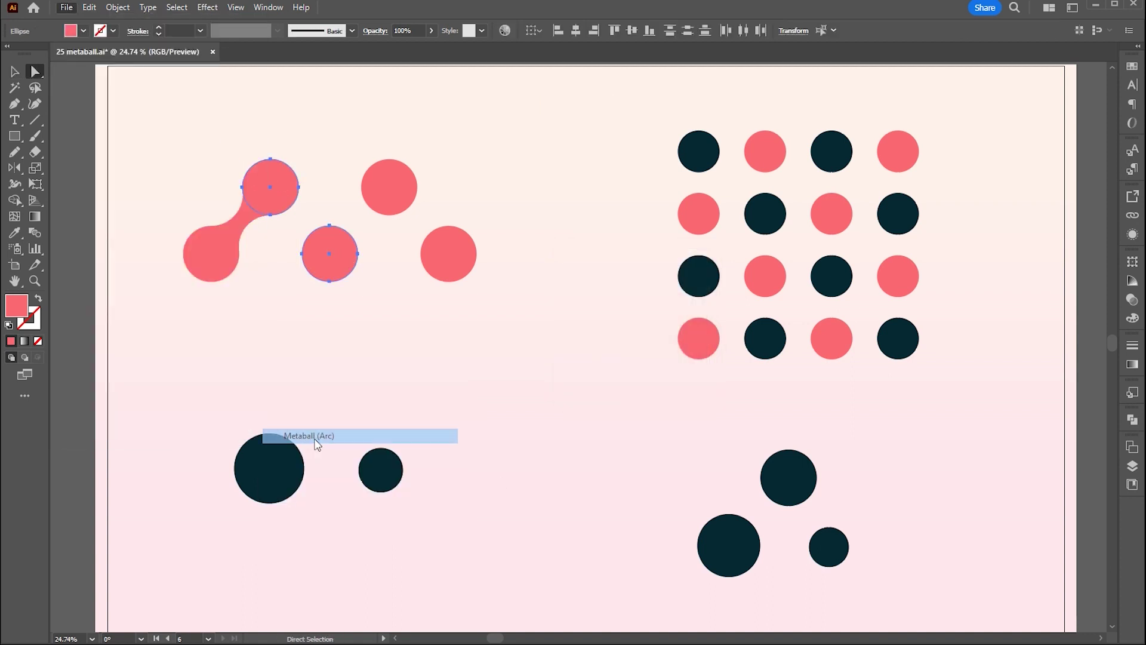
{"action": "left_click", "coordinate": [601, 376]}
Add the middle and rightmost pink circles to the chain with Metaball (Arc), completing the wave
{"action": "left_click", "coordinate": [391, 187], "text": "shift"}
{"action": "left_click", "coordinate": [66, 7]}
{"action": "mouse_move", "coordinate": [123, 352]}
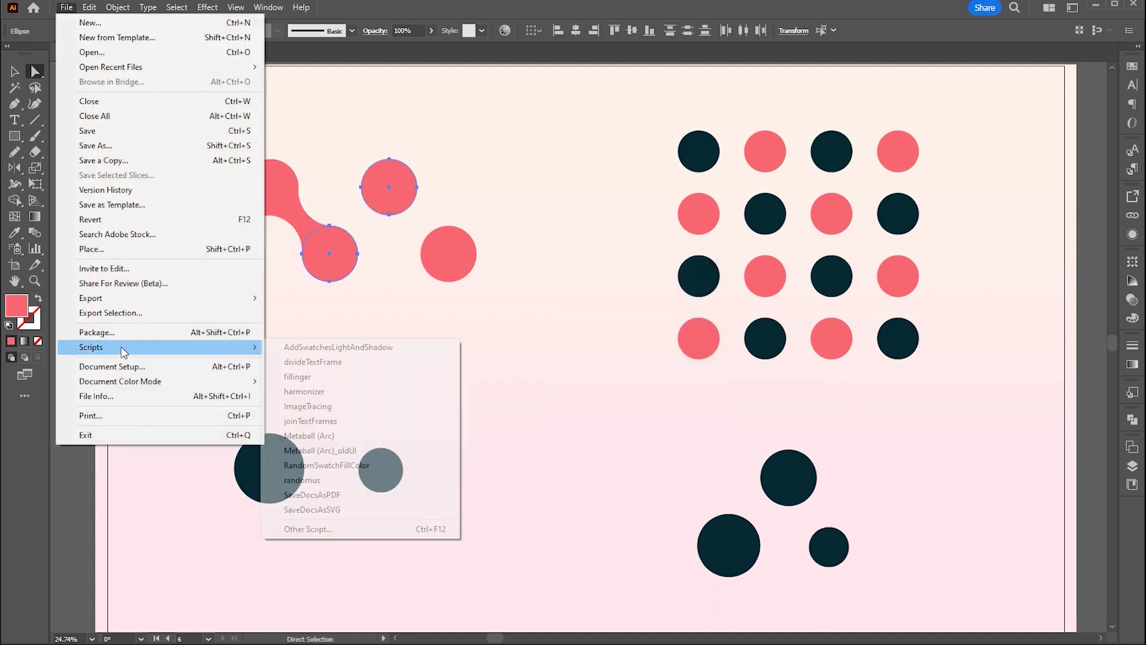
{"action": "left_click", "coordinate": [308, 435]}
{"action": "left_click", "coordinate": [601, 376]}
{"action": "left_click", "coordinate": [430, 244], "text": "shift"}
{"action": "left_click", "coordinate": [66, 7]}
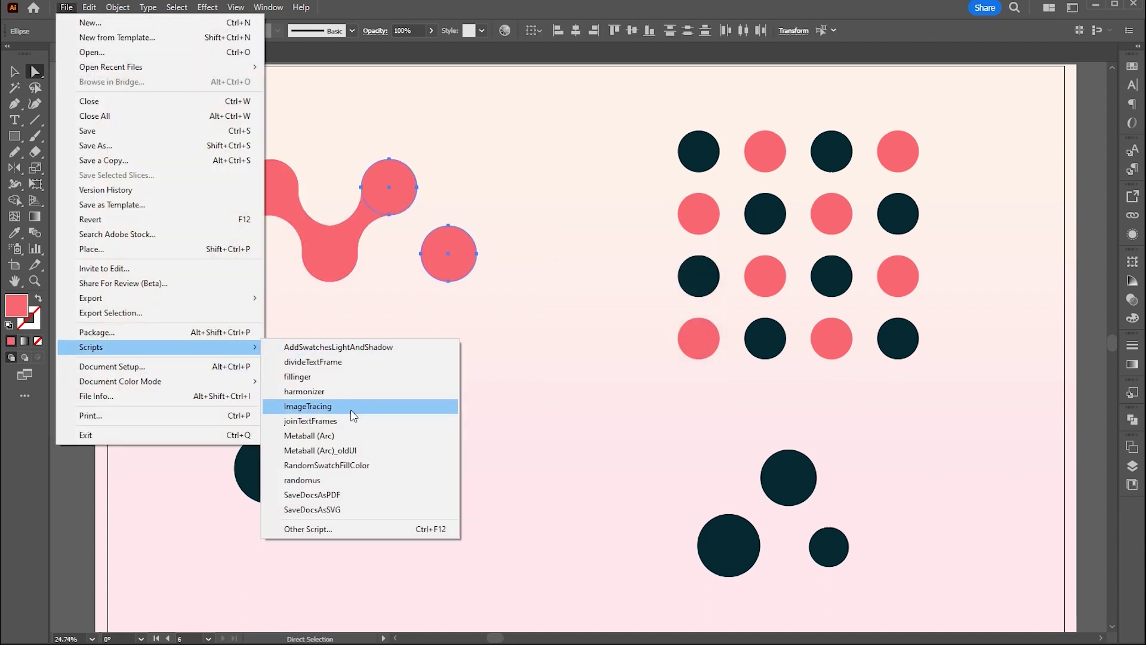
{"action": "left_click", "coordinate": [308, 435]}
{"action": "left_click", "coordinate": [602, 376]}
Join the two lower-left navy circles into a dumbbell blob with center angle 76.3
{"action": "key", "text": "v"}
{"action": "left_click", "coordinate": [371, 481]}
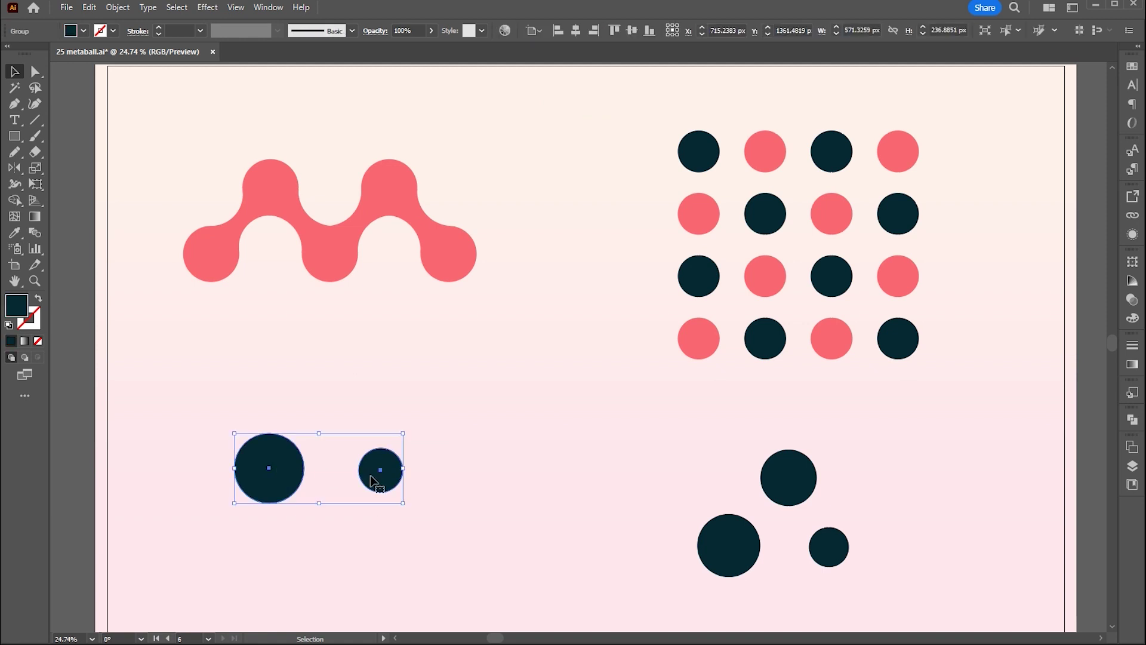
{"action": "left_click", "coordinate": [289, 493]}
{"action": "left_click_drag", "start_coordinate": [226, 513], "coordinate": [412, 454]}
{"action": "left_click", "coordinate": [66, 7]}
{"action": "mouse_move", "coordinate": [123, 347]}
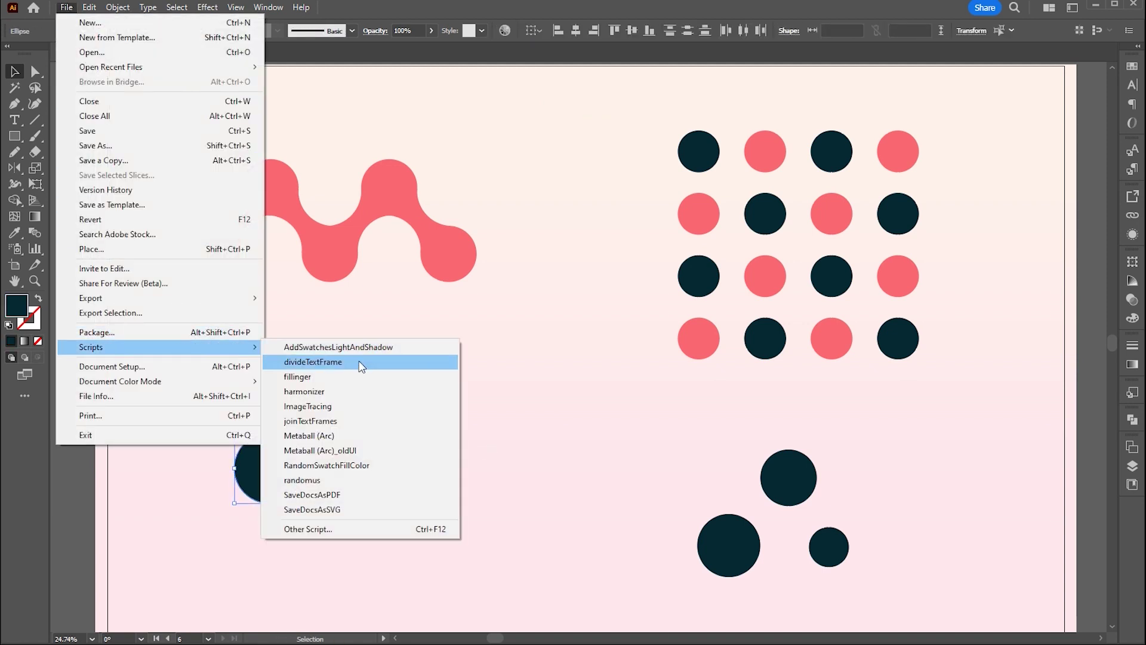
{"action": "left_click", "coordinate": [308, 435]}
{"action": "left_click", "coordinate": [617, 349]}
{"action": "left_click_drag", "start_coordinate": [608, 298], "coordinate": [609, 303]}
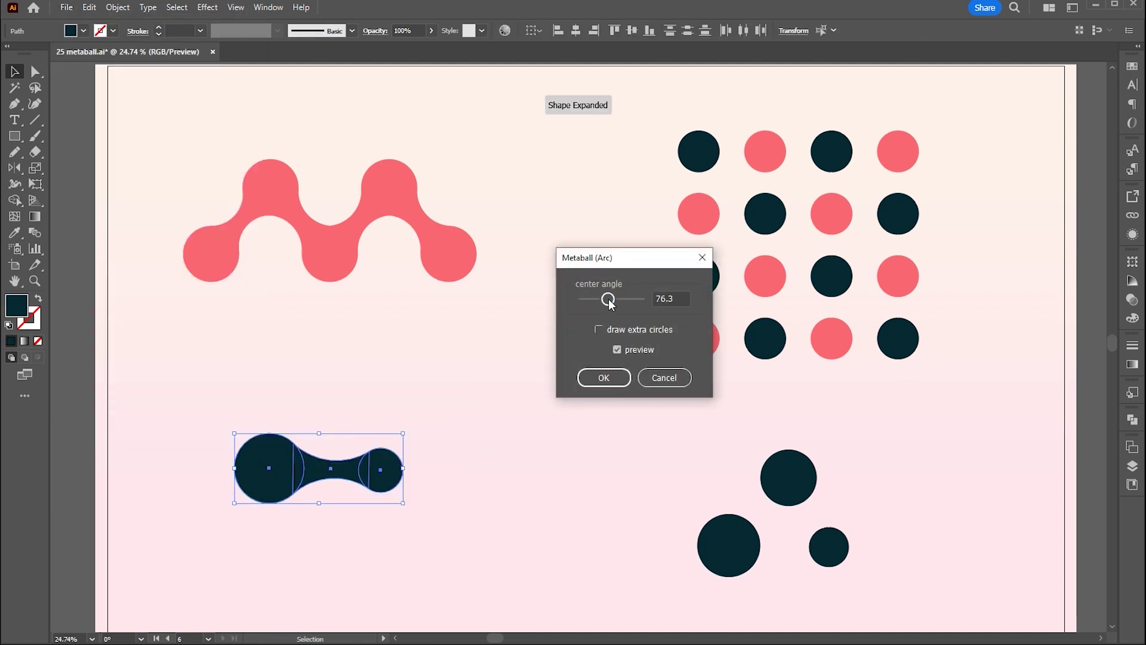
{"action": "left_click", "coordinate": [604, 377]}
Duplicate the navy dumbbell, rotate the copy 180° and interlock it with the original
{"action": "left_click_drag", "start_coordinate": [328, 474], "coordinate": [328, 394]}
{"action": "left_click_drag", "start_coordinate": [450, 360], "coordinate": [287, 431]}
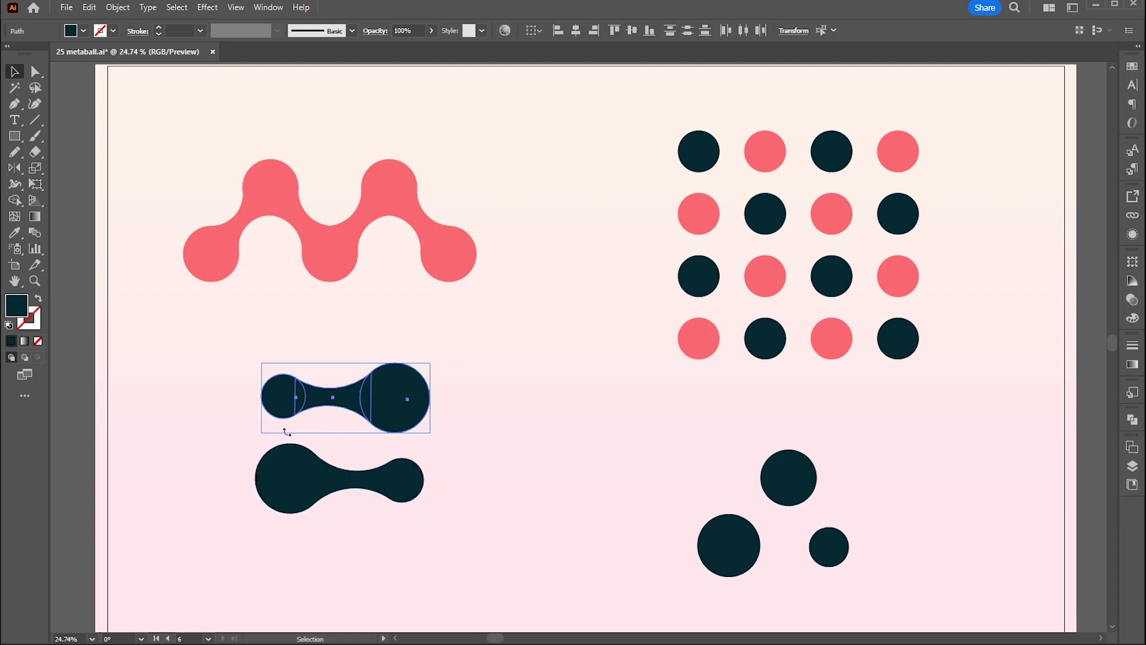
{"action": "left_click_drag", "start_coordinate": [394, 397], "coordinate": [340, 440]}
{"action": "left_click", "coordinate": [526, 380]}
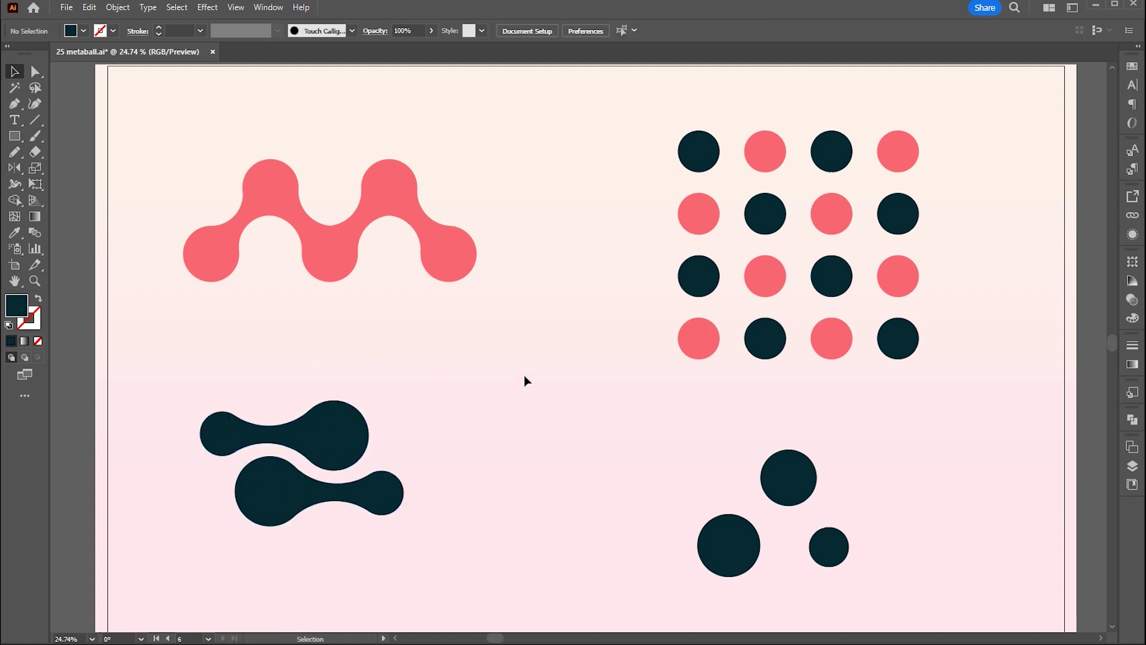
{"action": "left_click", "coordinate": [719, 225]}
Select the large bottom-left, small right and top navy circles
{"action": "left_click", "coordinate": [801, 476]}
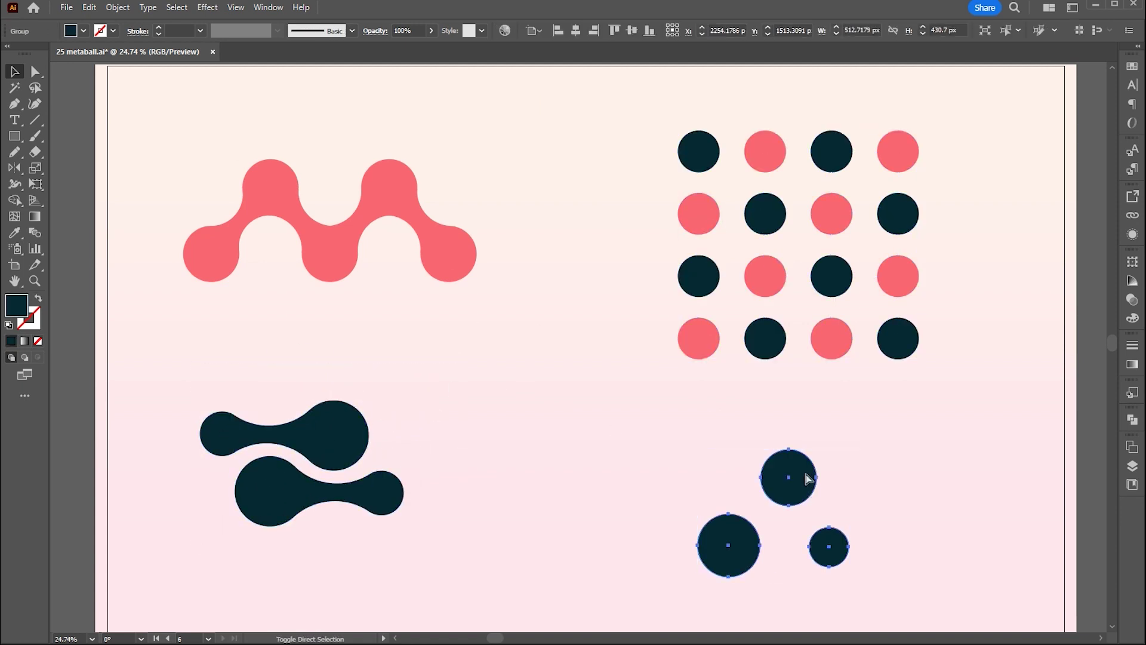
{"action": "left_click", "coordinate": [918, 458]}
{"action": "left_click", "coordinate": [746, 550]}
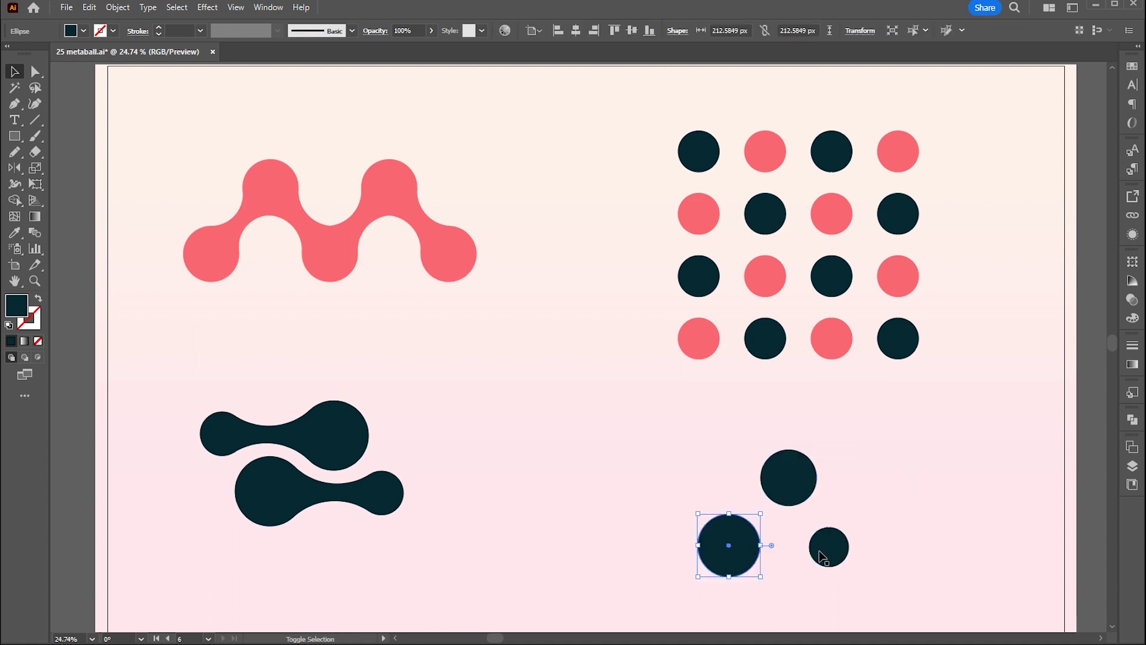
{"action": "left_click", "coordinate": [822, 557], "text": "shift"}
{"action": "left_click", "coordinate": [790, 477], "text": "shift"}
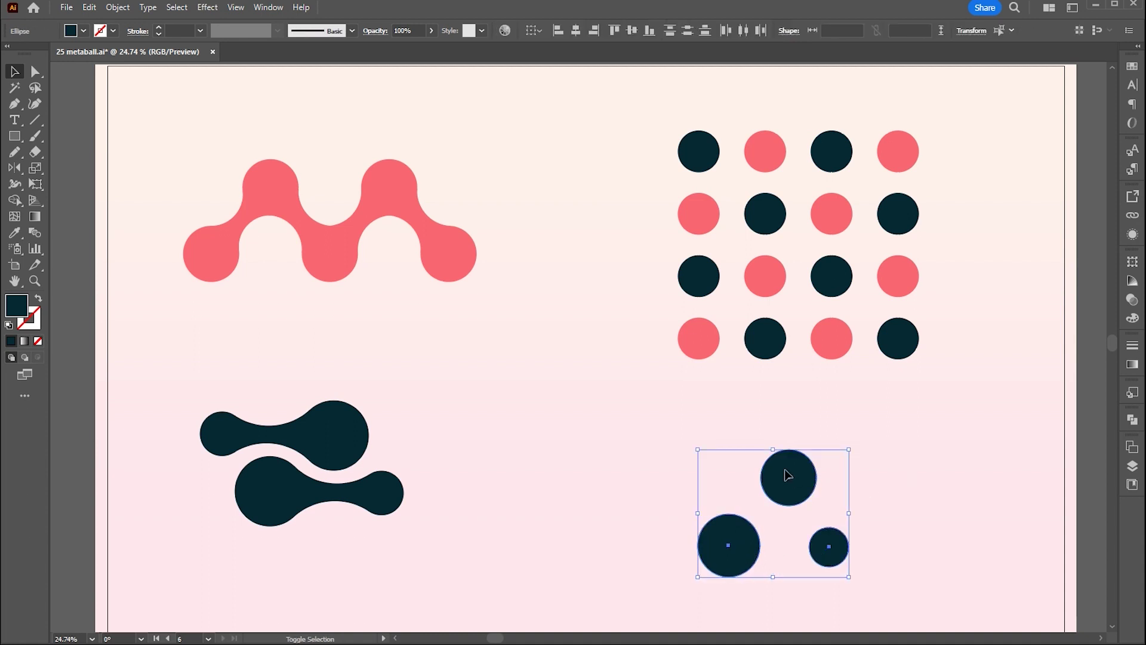
Run Metaball (Arc) on them with preview, then shift the triangular blob left
{"action": "left_click", "coordinate": [71, 8]}
{"action": "mouse_move", "coordinate": [238, 347]}
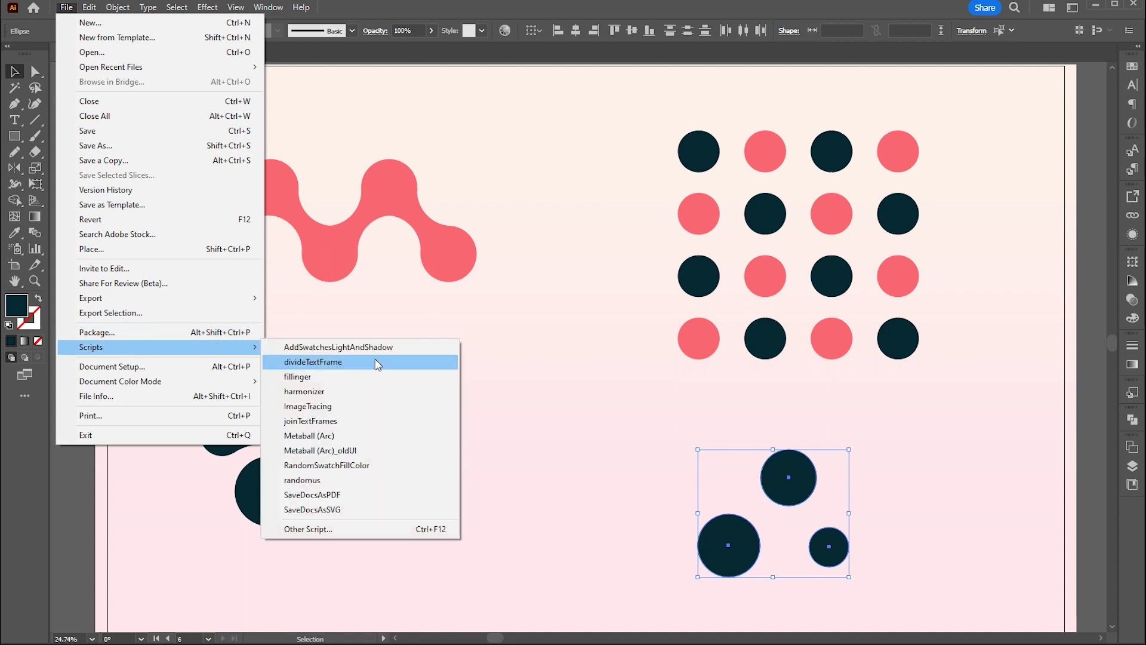
{"action": "left_click", "coordinate": [335, 436]}
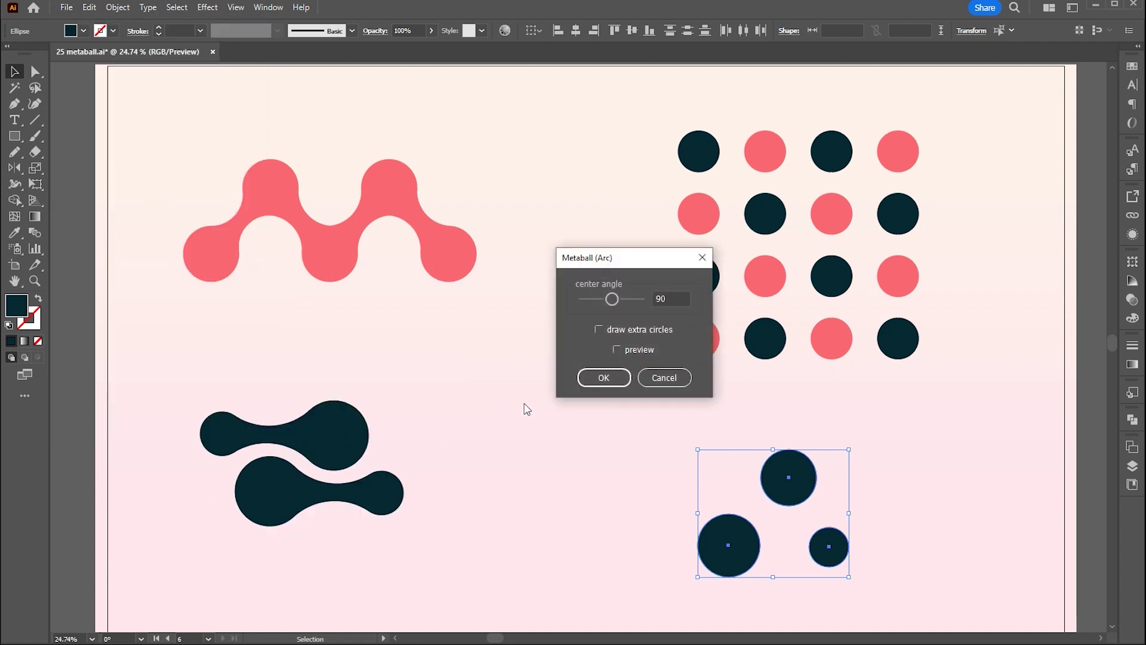
{"action": "left_click", "coordinate": [616, 350]}
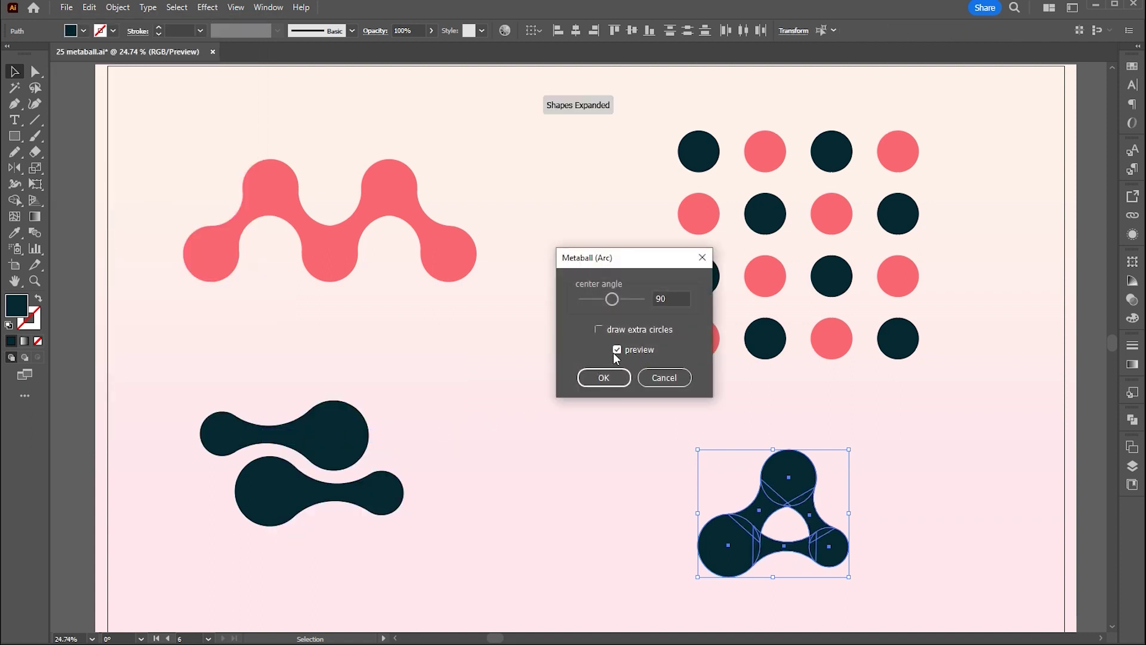
{"action": "left_click", "coordinate": [609, 379]}
{"action": "left_click", "coordinate": [908, 485]}
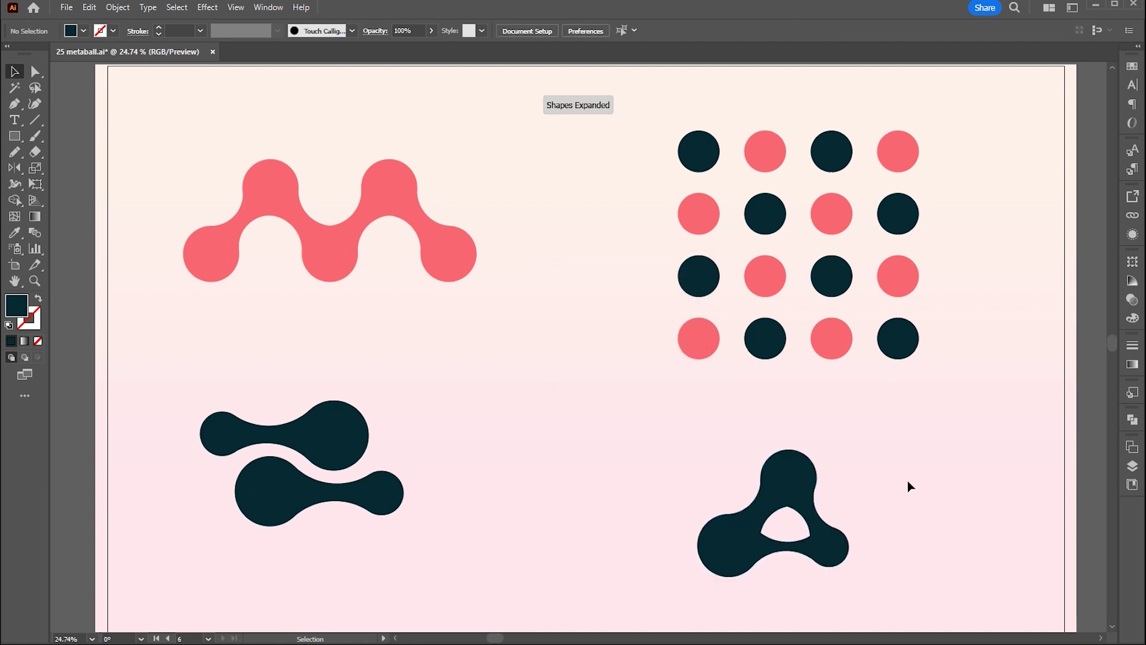
{"action": "left_click_drag", "start_coordinate": [750, 549], "coordinate": [660, 537]}
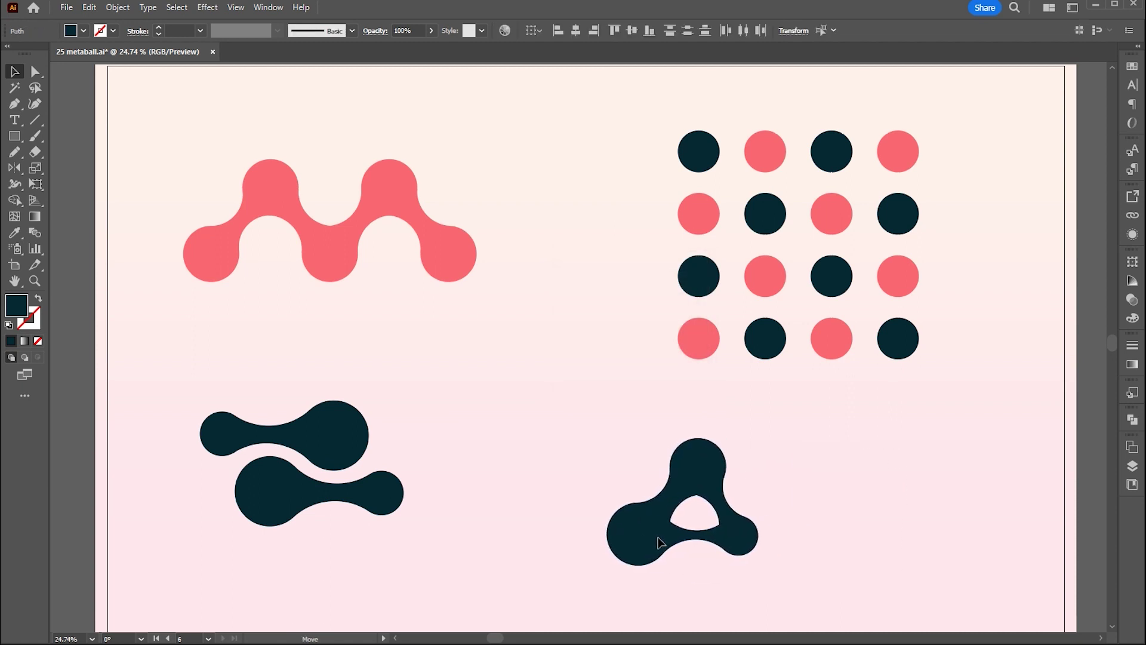
{"action": "left_click", "coordinate": [39, 298]}
{"action": "left_click", "coordinate": [852, 519]}
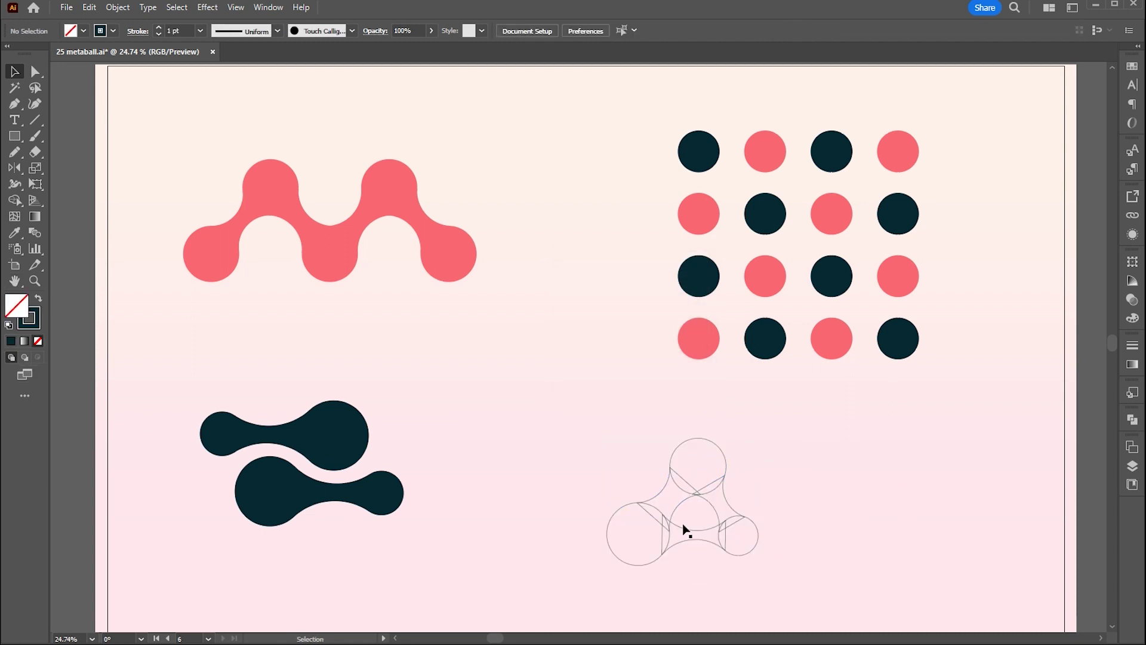
{"action": "left_click", "coordinate": [682, 541]}
{"action": "scroll", "coordinate": [682, 540], "scroll_direction": "up", "scroll_amount": 5}
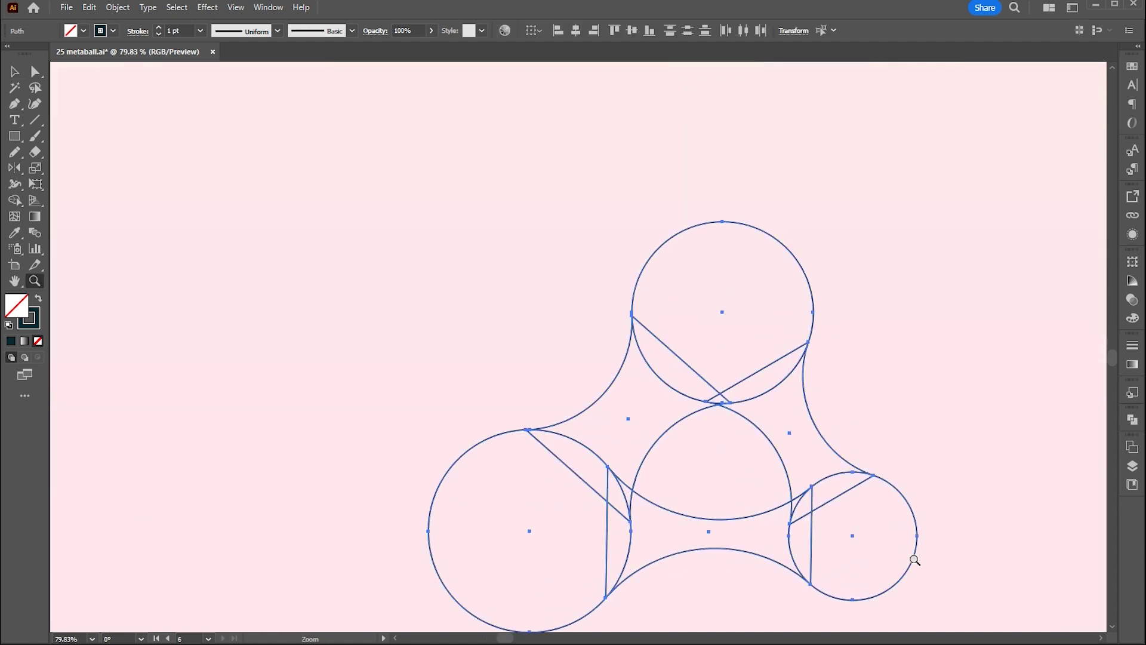
{"action": "left_click", "coordinate": [930, 404]}
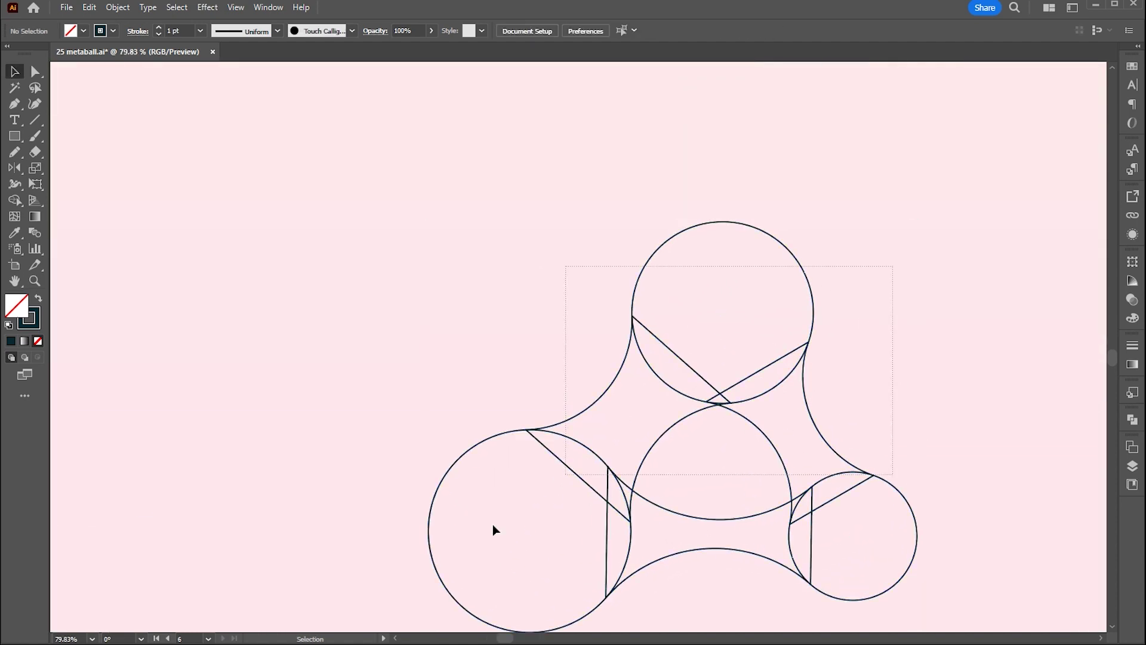
{"action": "key", "text": "ctrl+a"}
{"action": "scroll", "coordinate": [172, 30], "scroll_direction": "up", "scroll_amount": 1}
{"action": "key", "text": "ctrl+h"}
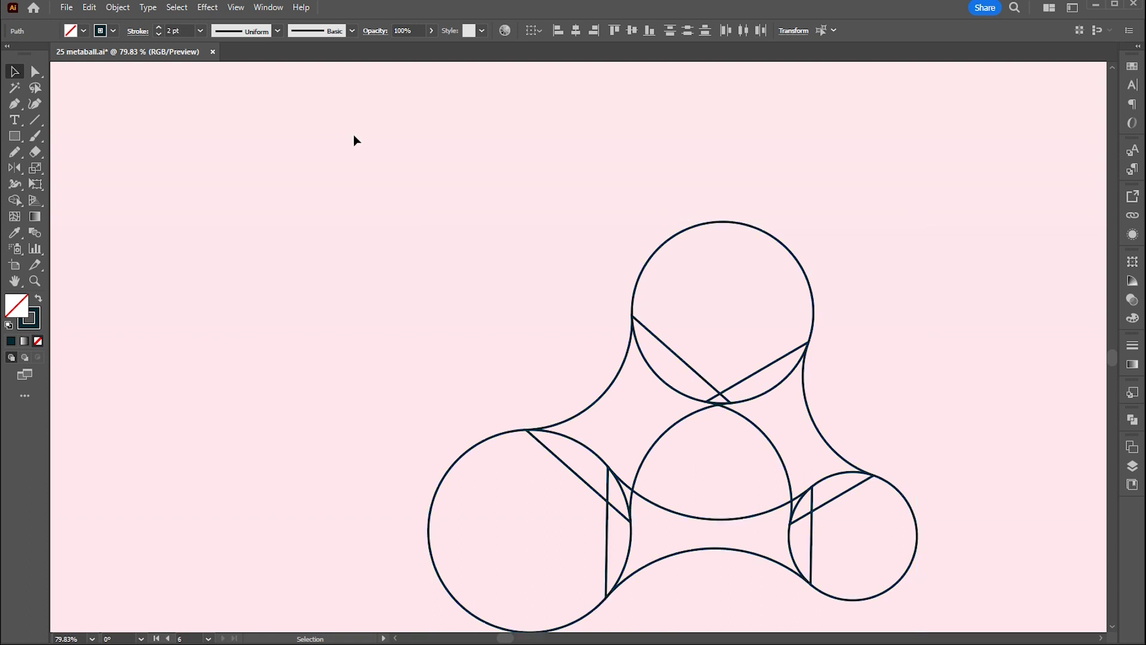
{"action": "left_click", "coordinate": [356, 140]}
{"action": "key", "text": "ctrl+a"}
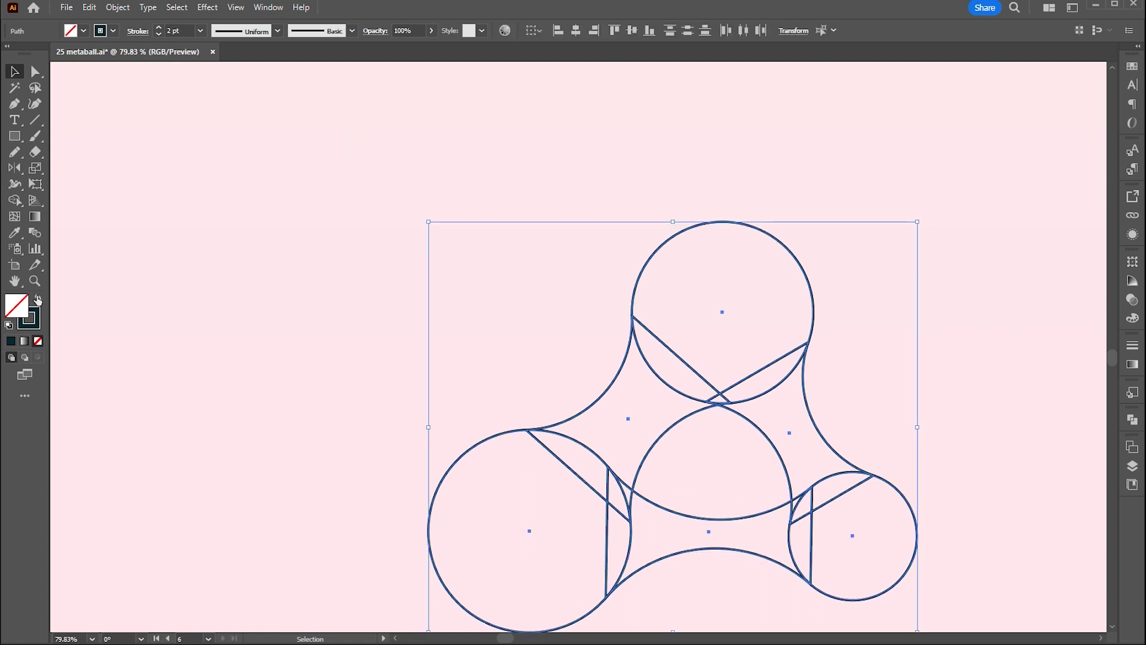
{"action": "key", "text": "shift+x"}
{"action": "key", "text": "ctrl+h"}
{"action": "key", "text": "z"}
{"action": "left_click_drag", "start_coordinate": [634, 358], "coordinate": [420, 312]}
{"action": "key", "text": "ctrl+0"}
{"action": "key", "text": "v"}
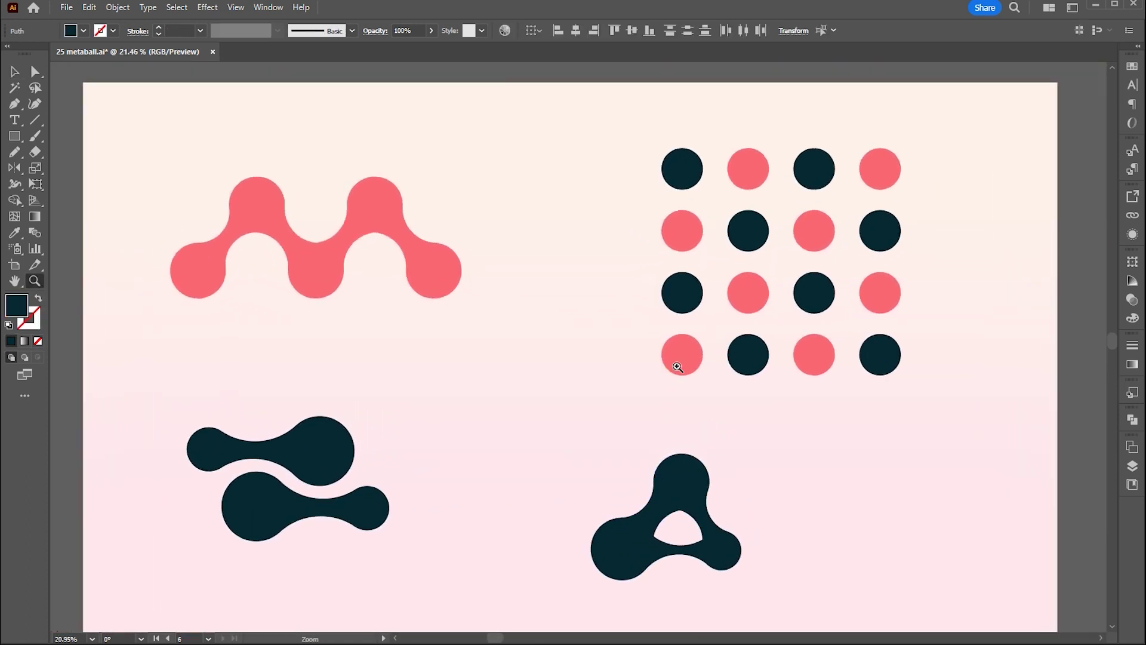
{"action": "left_click_drag", "start_coordinate": [627, 248], "coordinate": [634, 247]}
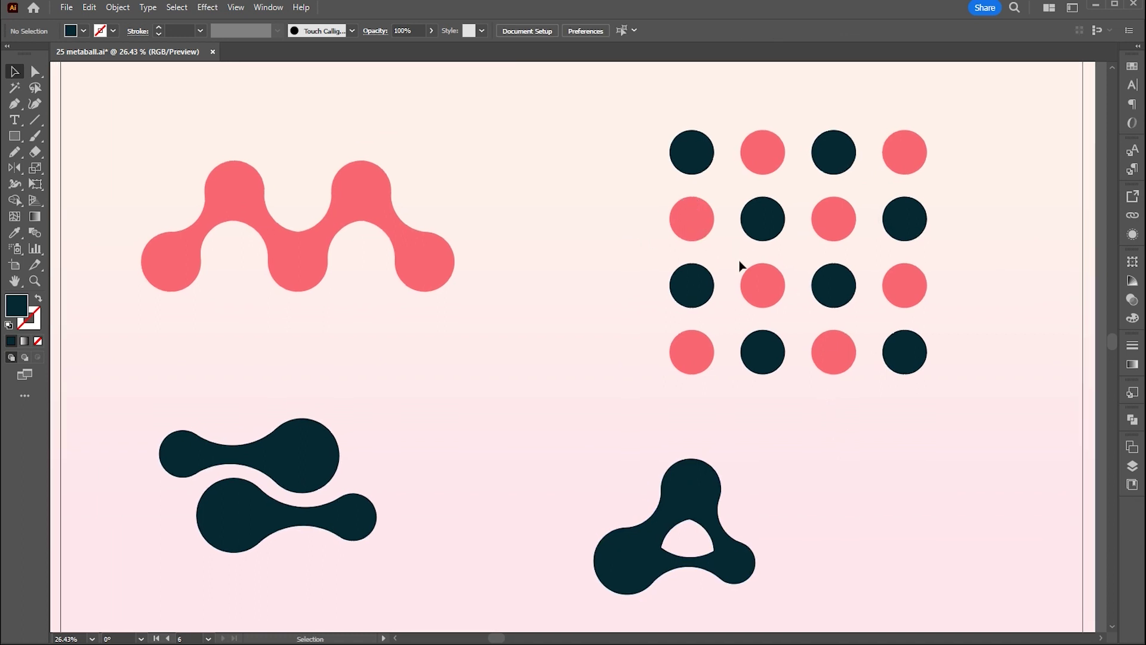
Join three left-side pink grid circles with Metaball (Arc), slightly lowering the center angle
{"action": "left_click", "coordinate": [755, 286]}
{"action": "left_click", "coordinate": [702, 230], "text": "shift"}
{"action": "left_click", "coordinate": [765, 160], "text": "shift"}
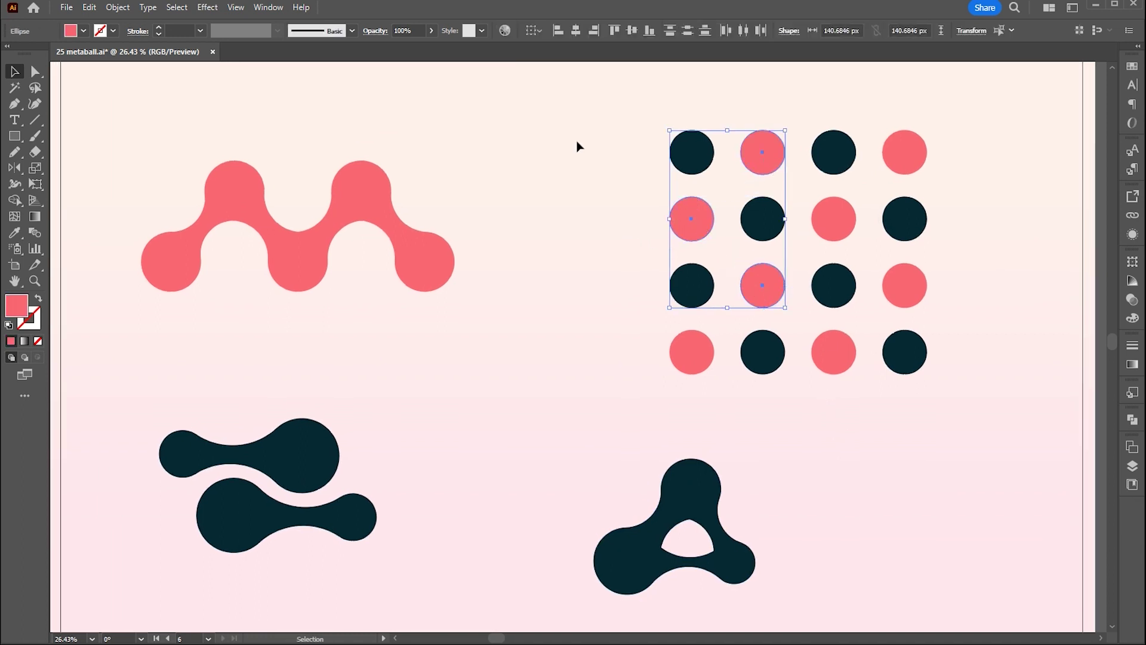
{"action": "left_click", "coordinate": [68, 9]}
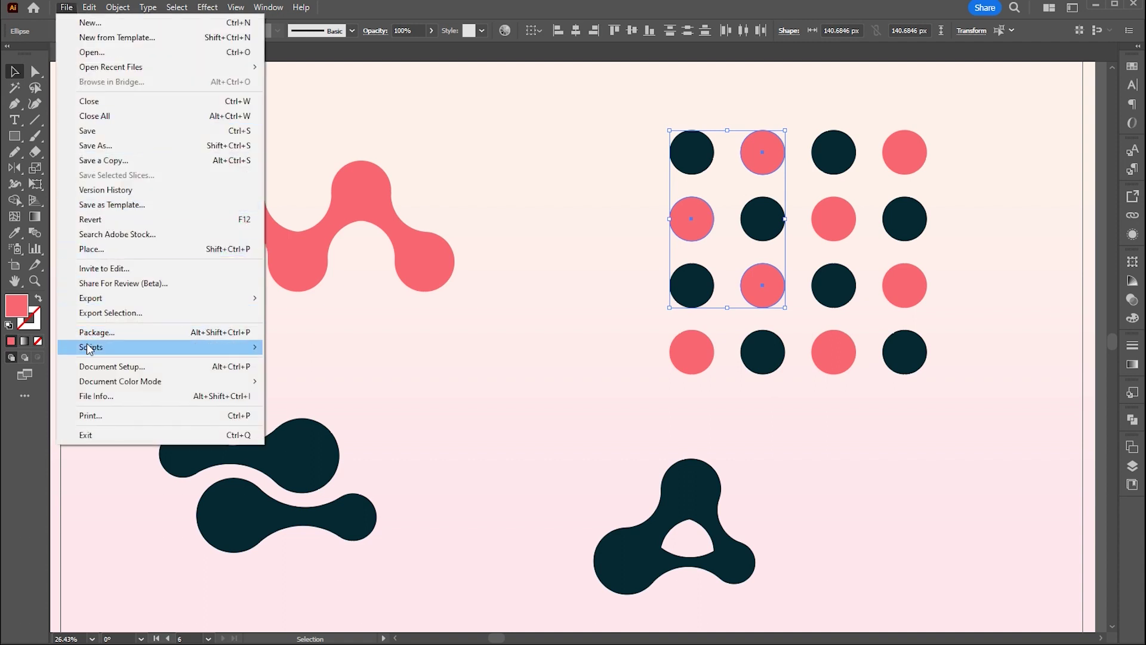
{"action": "mouse_move", "coordinate": [239, 347]}
{"action": "left_click", "coordinate": [332, 438]}
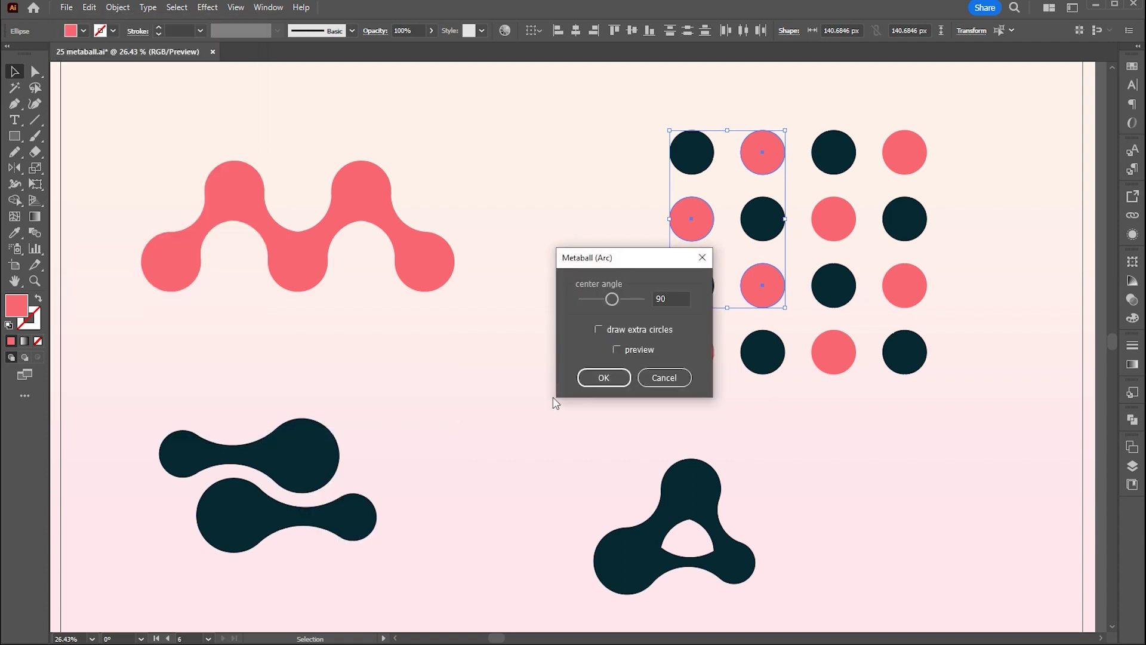
{"action": "left_click", "coordinate": [617, 351]}
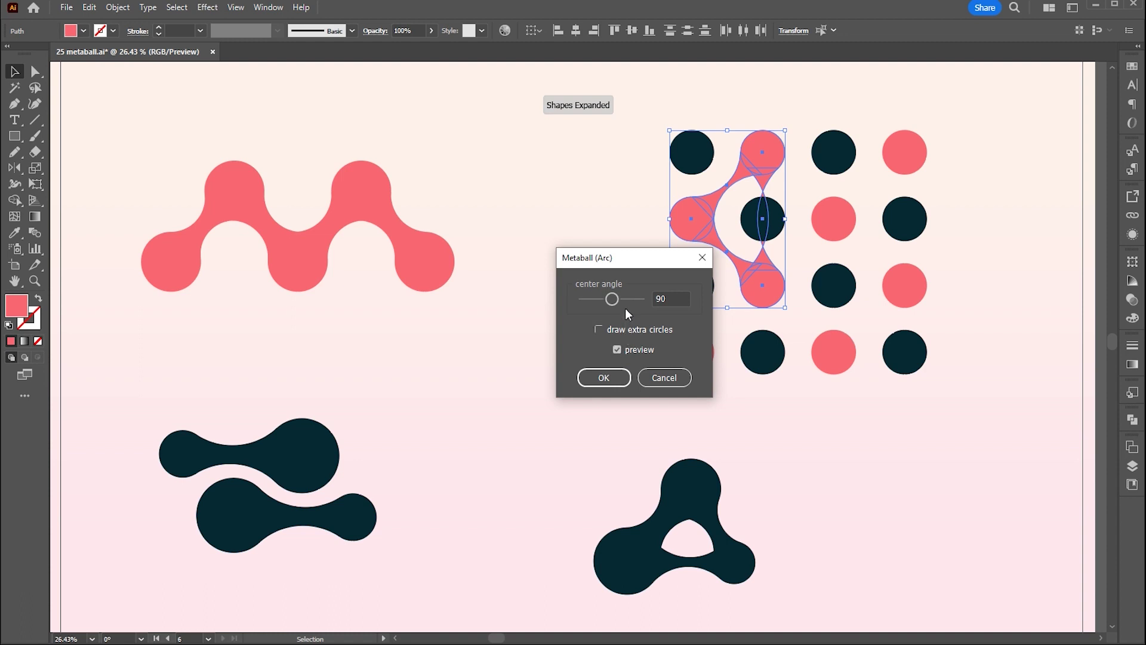
{"action": "left_click_drag", "start_coordinate": [613, 300], "coordinate": [608, 300]}
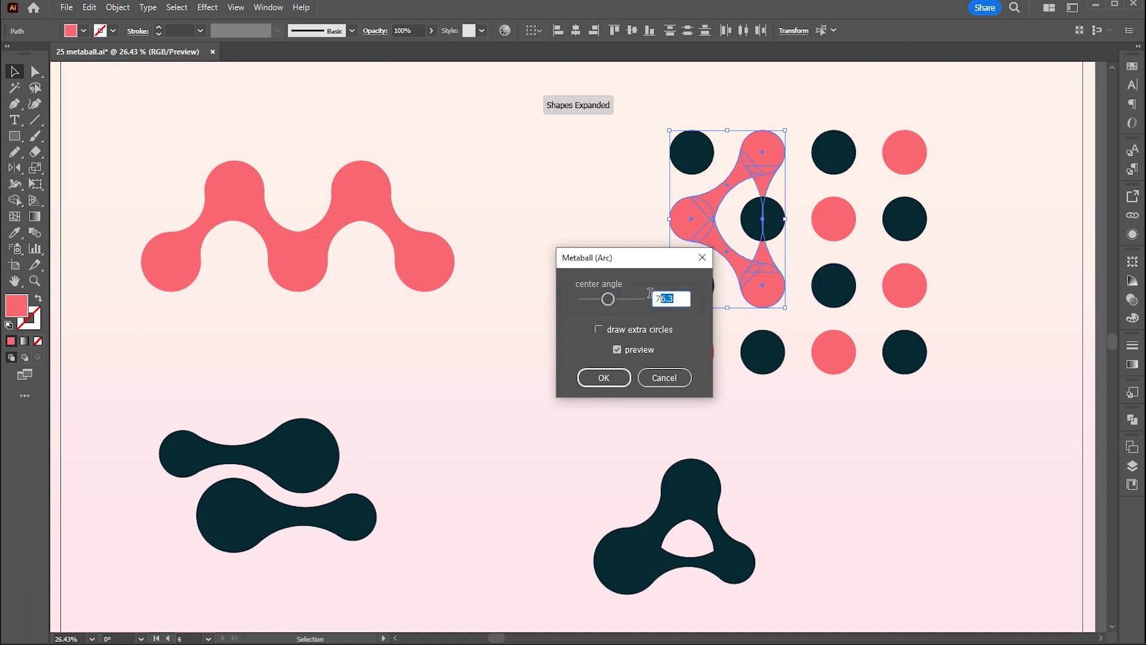
{"action": "key", "text": "Return"}
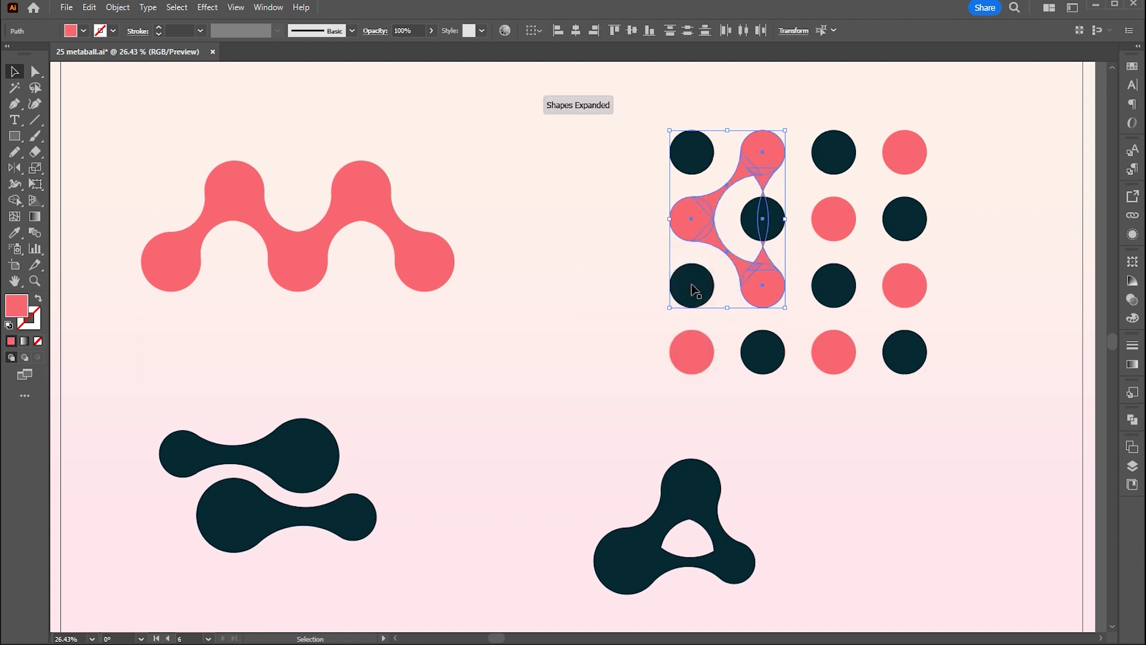
{"action": "left_click", "coordinate": [649, 327]}
Join the second-row, top and right navy circles into an arc blob at 90 degrees
{"action": "key", "text": "a"}
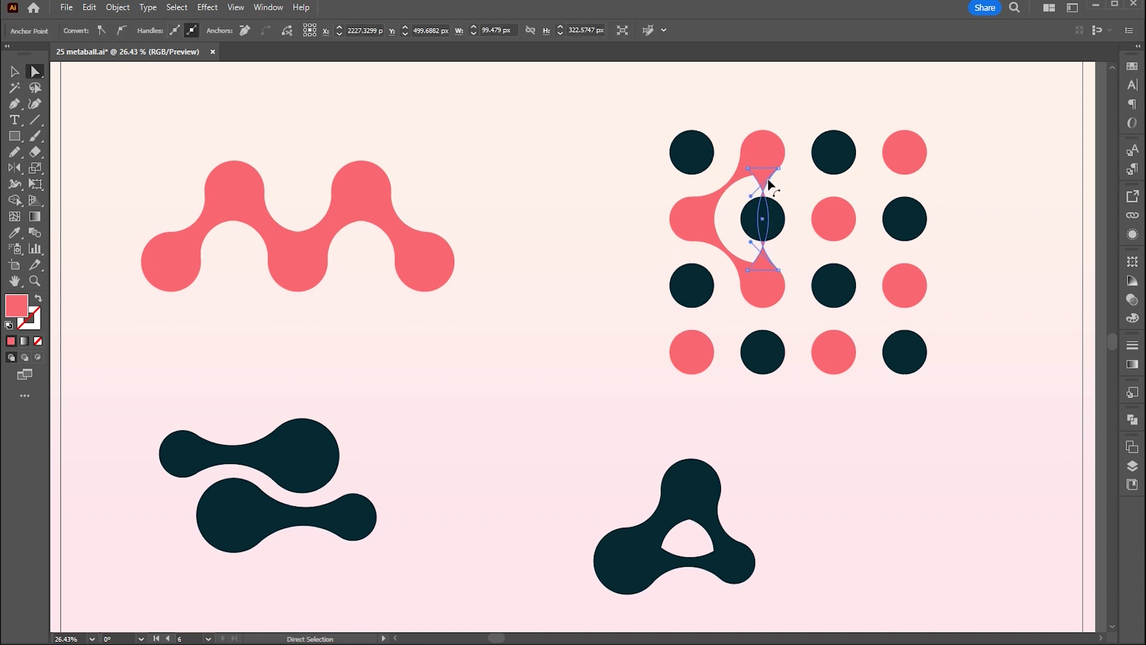
{"action": "key", "text": "v"}
{"action": "left_click", "coordinate": [762, 219]}
{"action": "left_click", "coordinate": [833, 152], "text": "shift"}
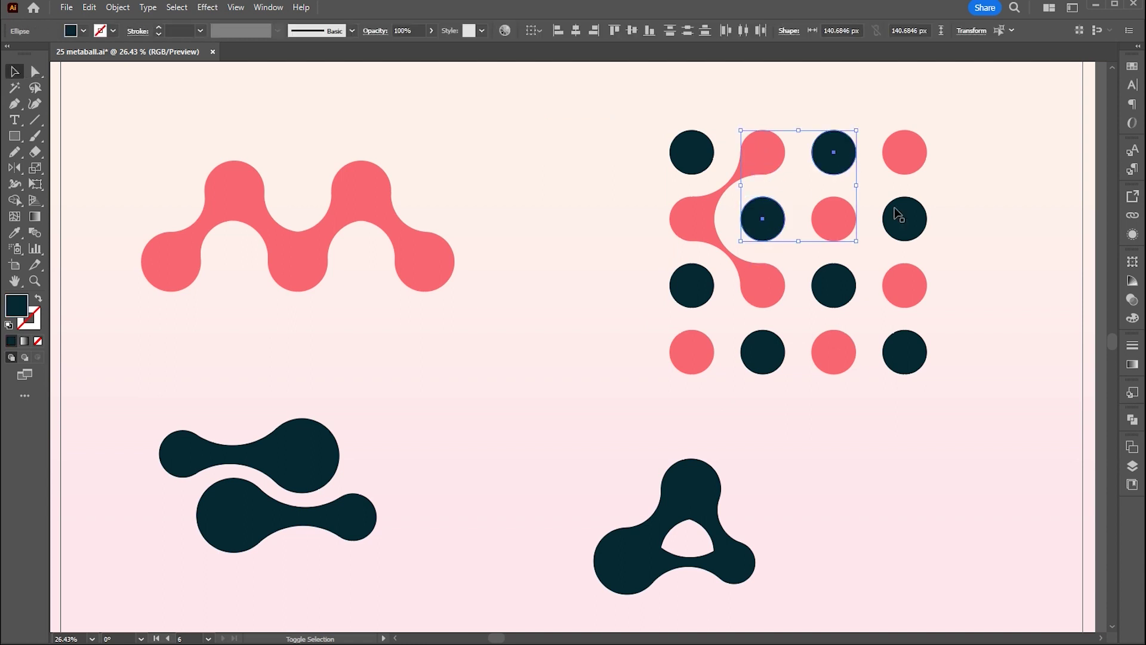
{"action": "left_click", "coordinate": [905, 218], "text": "shift"}
{"action": "left_click", "coordinate": [66, 7]}
{"action": "mouse_move", "coordinate": [91, 347]}
{"action": "left_click", "coordinate": [353, 429]}
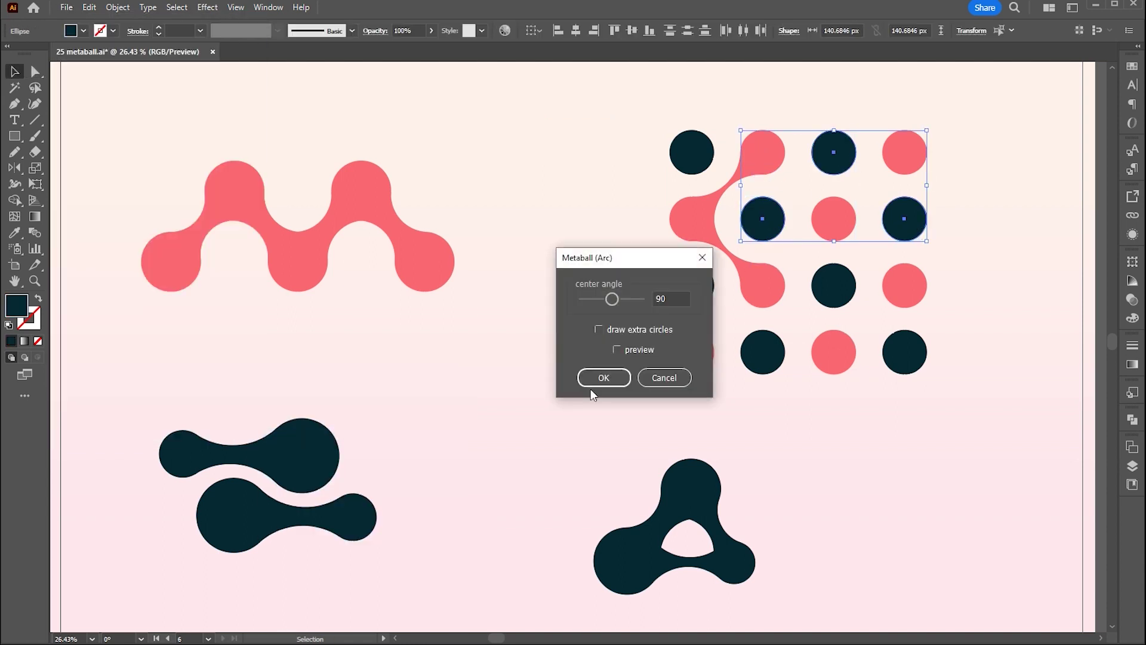
{"action": "left_click", "coordinate": [603, 377]}
{"action": "left_click", "coordinate": [875, 222]}
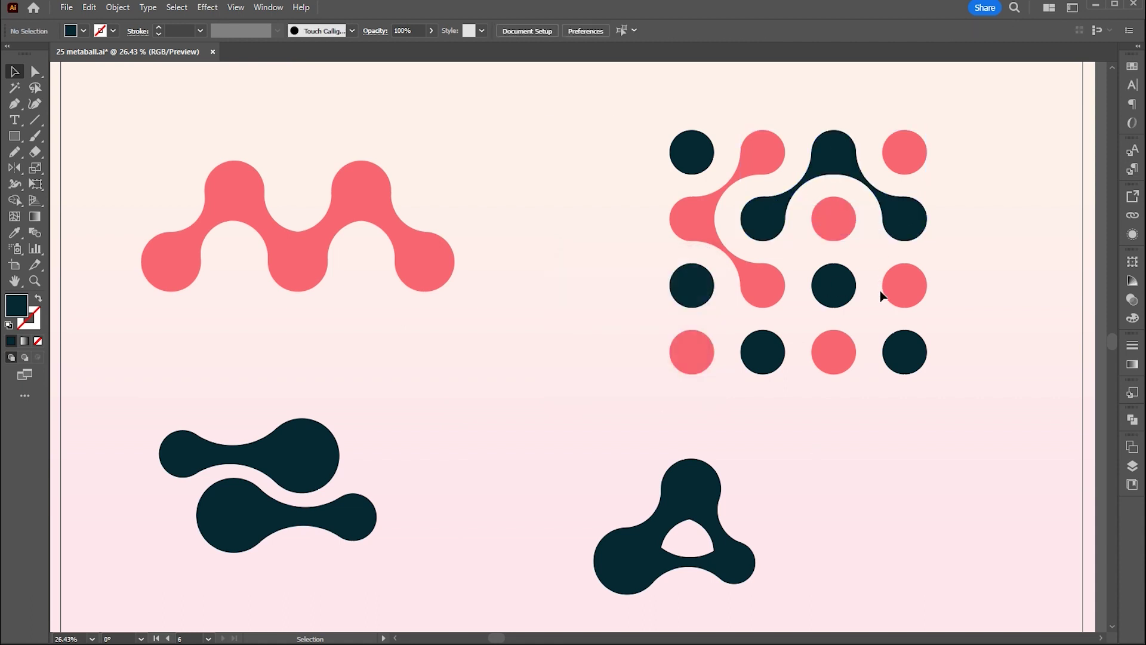
Join another trio of pink grid circles into an arc blob with Metaball (Arc)
{"action": "left_click", "coordinate": [844, 231]}
{"action": "left_click", "coordinate": [904, 286], "text": "shift"}
{"action": "left_click", "coordinate": [835, 361], "text": "shift"}
{"action": "left_click", "coordinate": [66, 8]}
{"action": "mouse_move", "coordinate": [90, 348]}
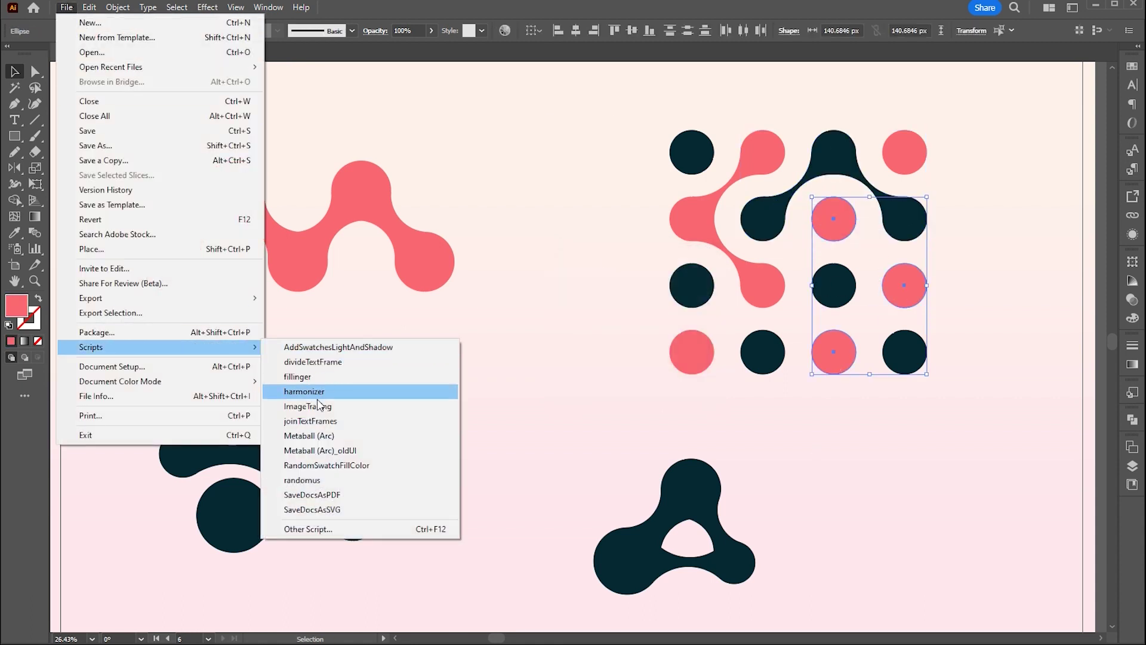
{"action": "left_click", "coordinate": [358, 389]}
{"action": "left_click", "coordinate": [603, 377]}
{"action": "left_click", "coordinate": [719, 307]}
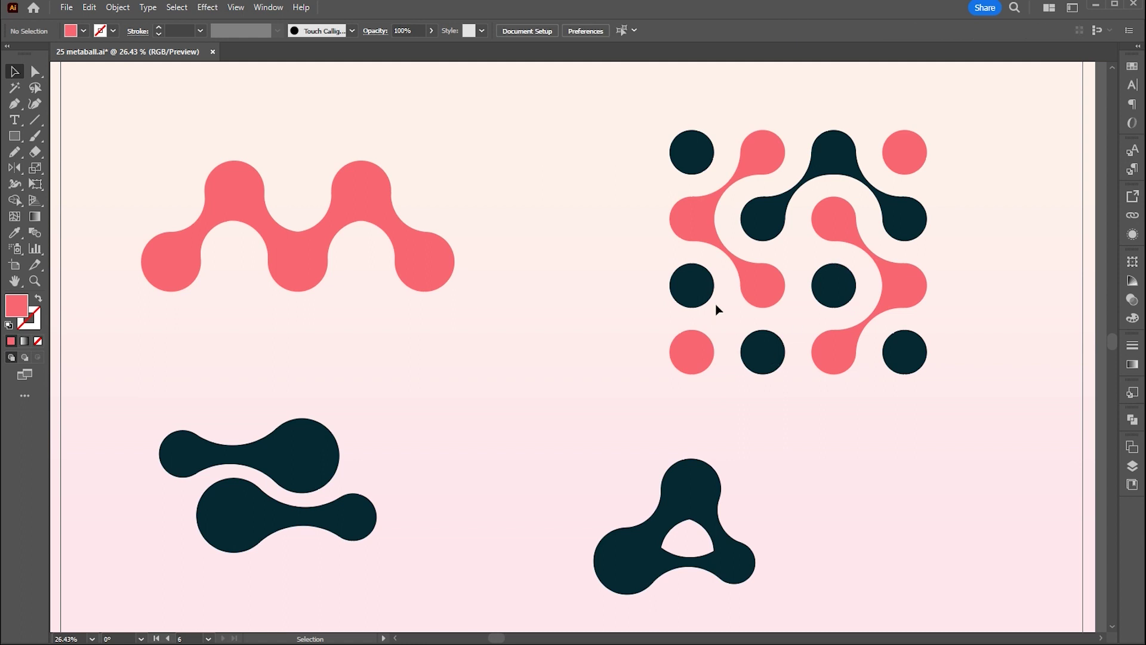
Join three navy circles in the lower rows into an arc blob with Metaball (Arc)
{"action": "left_click", "coordinate": [691, 286]}
{"action": "left_click", "coordinate": [762, 352], "text": "shift"}
{"action": "left_click", "coordinate": [833, 285], "text": "shift"}
{"action": "left_click", "coordinate": [66, 8]}
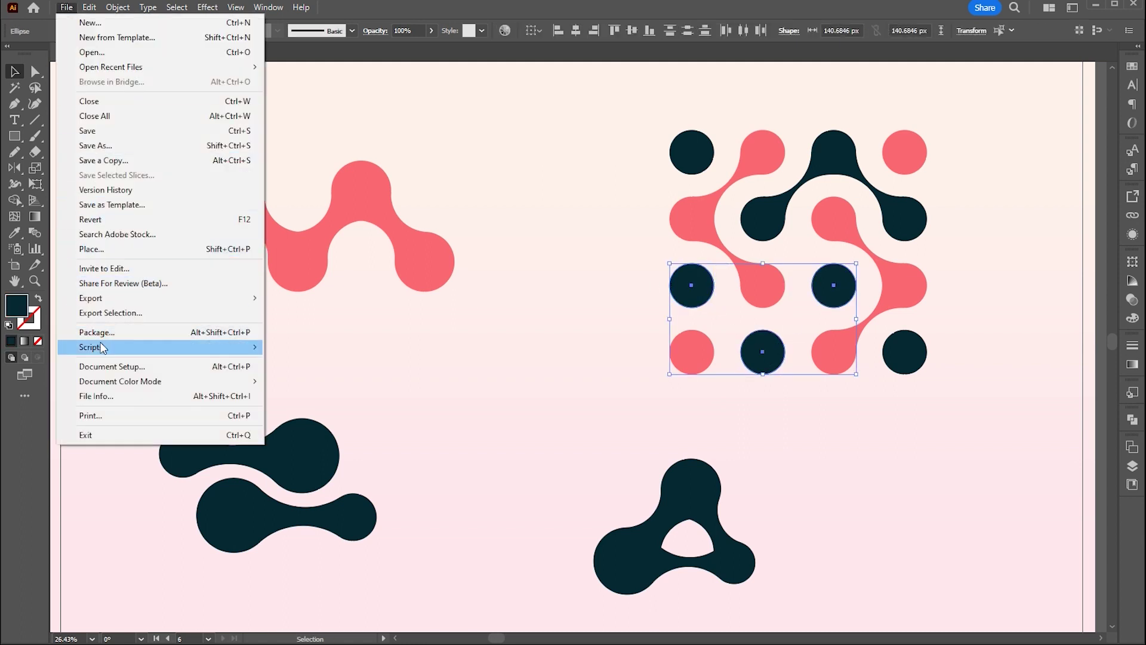
{"action": "mouse_move", "coordinate": [101, 347]}
{"action": "left_click", "coordinate": [381, 377]}
{"action": "left_click", "coordinate": [601, 376]}
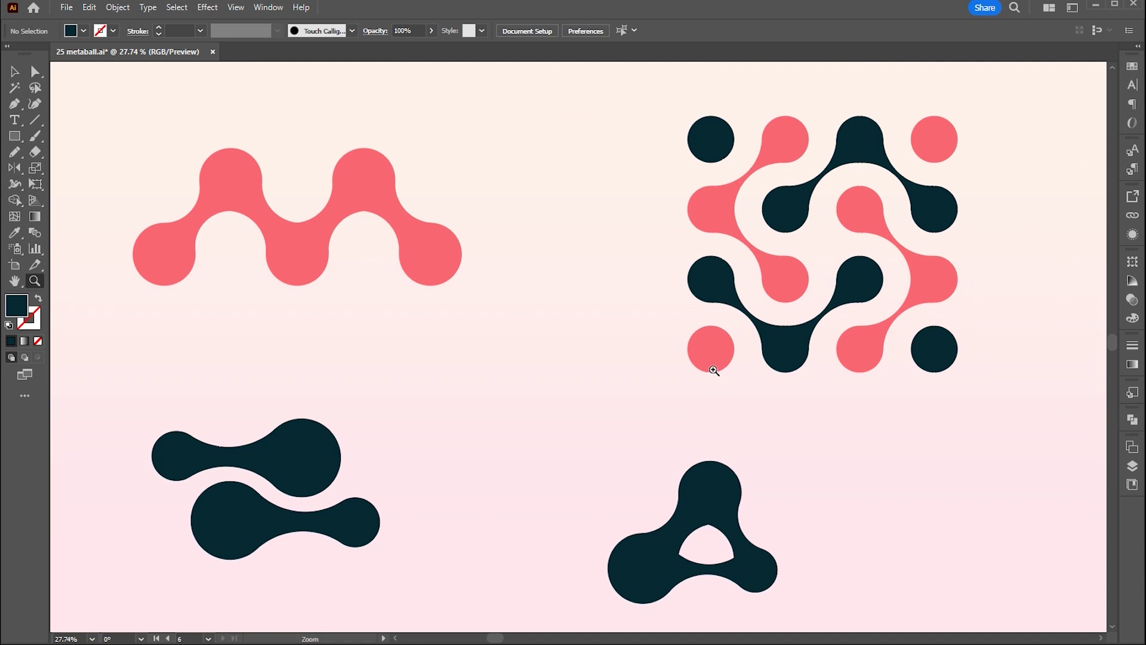
Select every part of the pink M shape and group them
{"action": "key", "text": "v"}
{"action": "left_click", "coordinate": [433, 255]}
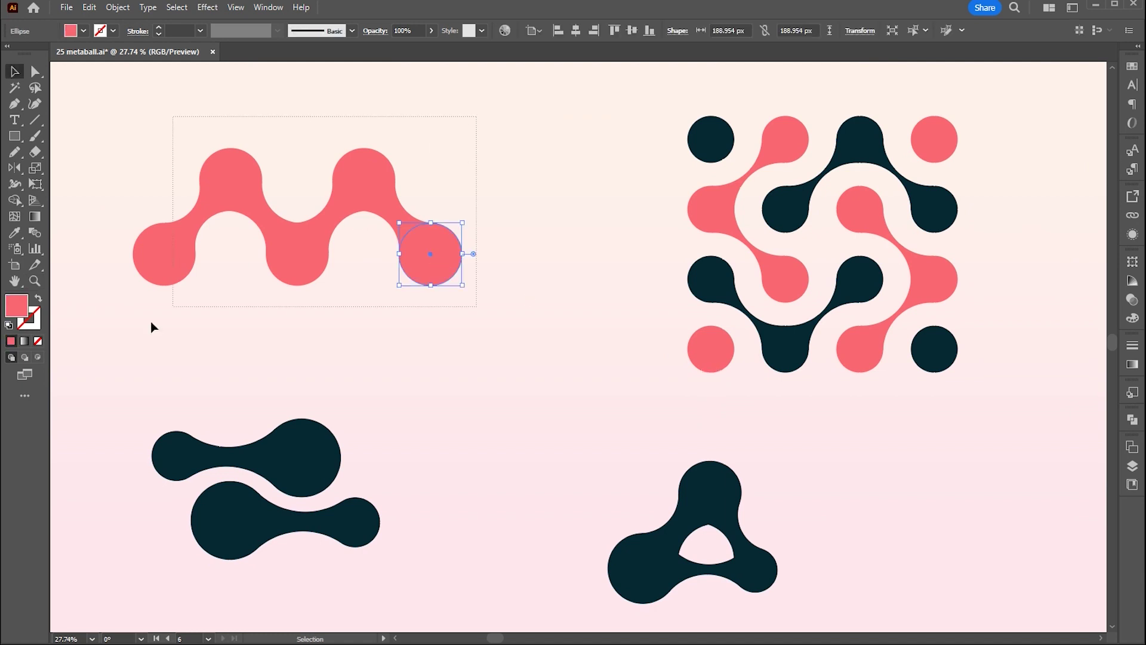
{"action": "left_click_drag", "start_coordinate": [151, 328], "coordinate": [215, 197]}
{"action": "right_click", "coordinate": [216, 192]}
{"action": "left_click", "coordinate": [258, 358]}
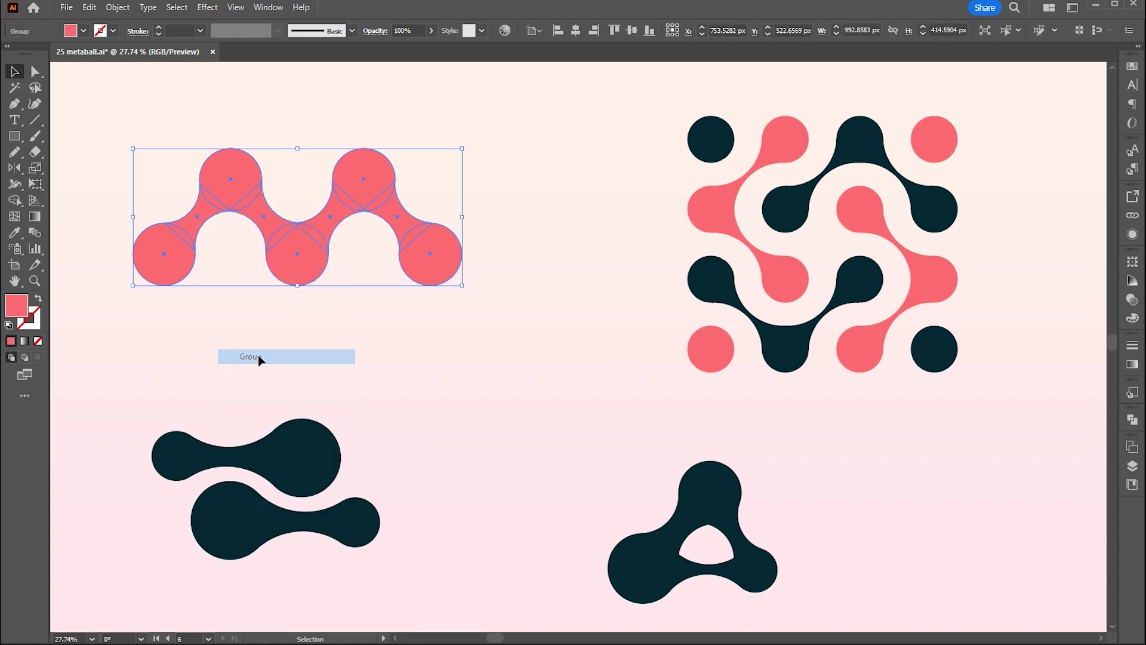
Apply the 3D and Materials Inflate effect to the grouped M shape
{"action": "left_click", "coordinate": [210, 11]}
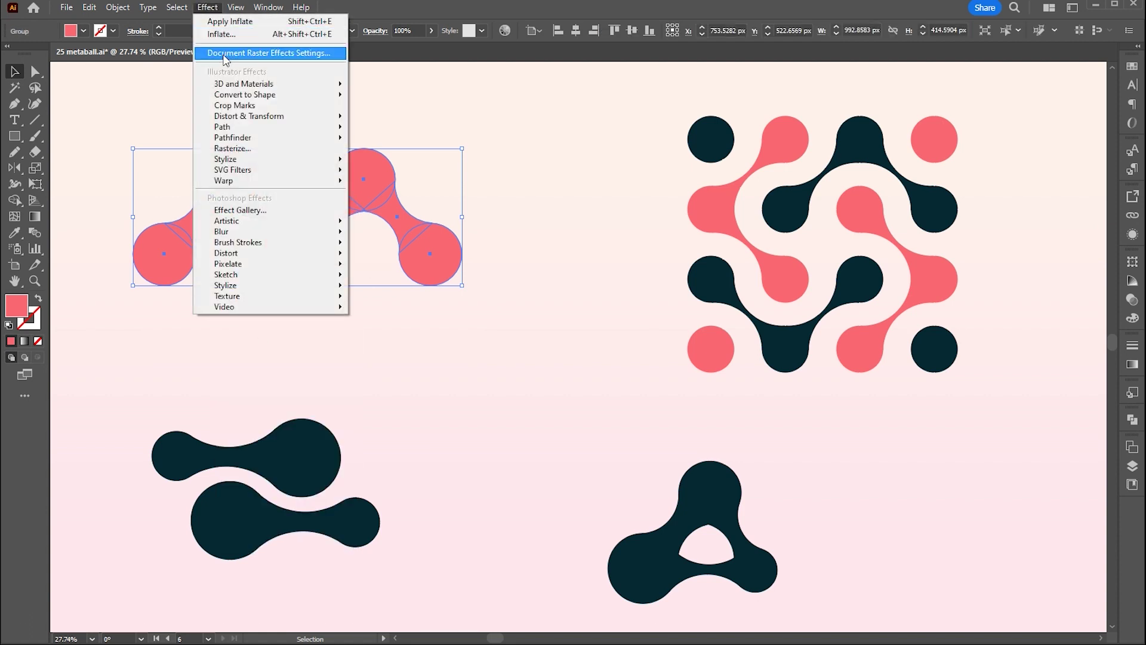
{"action": "mouse_move", "coordinate": [334, 83]}
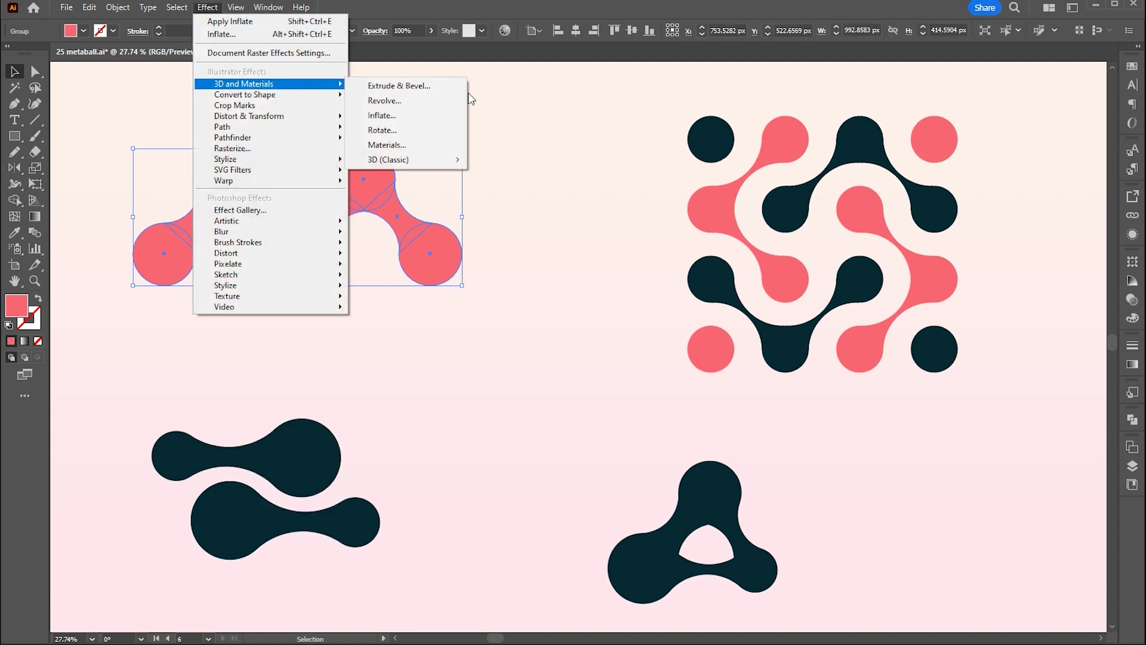
{"action": "left_click", "coordinate": [393, 116]}
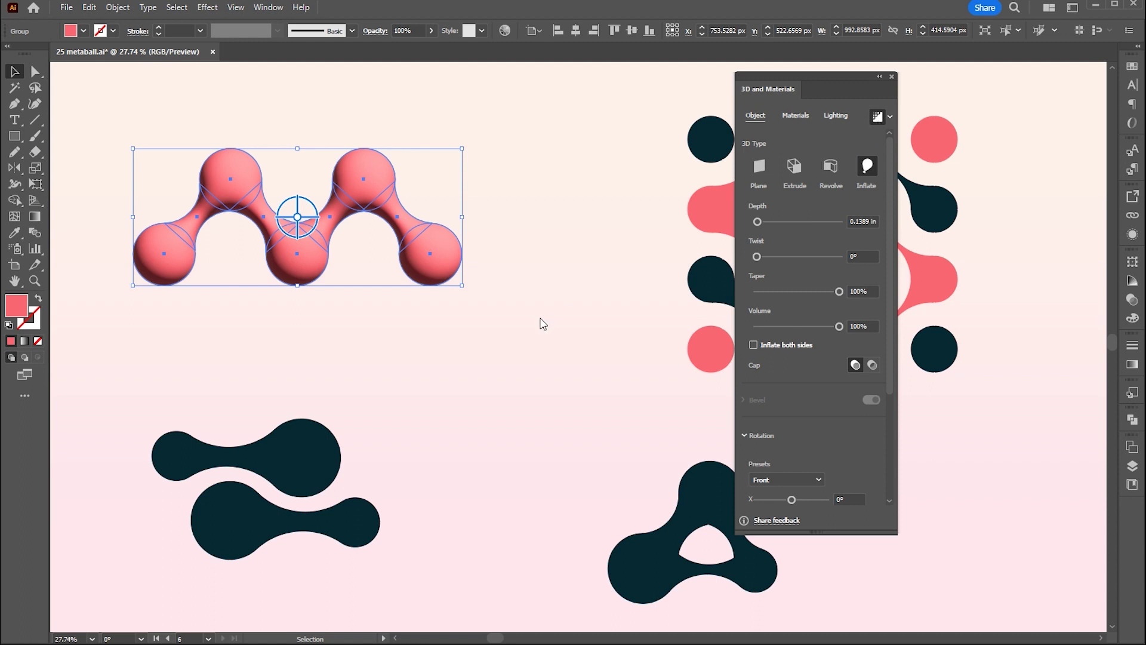
{"action": "left_click", "coordinate": [542, 323]}
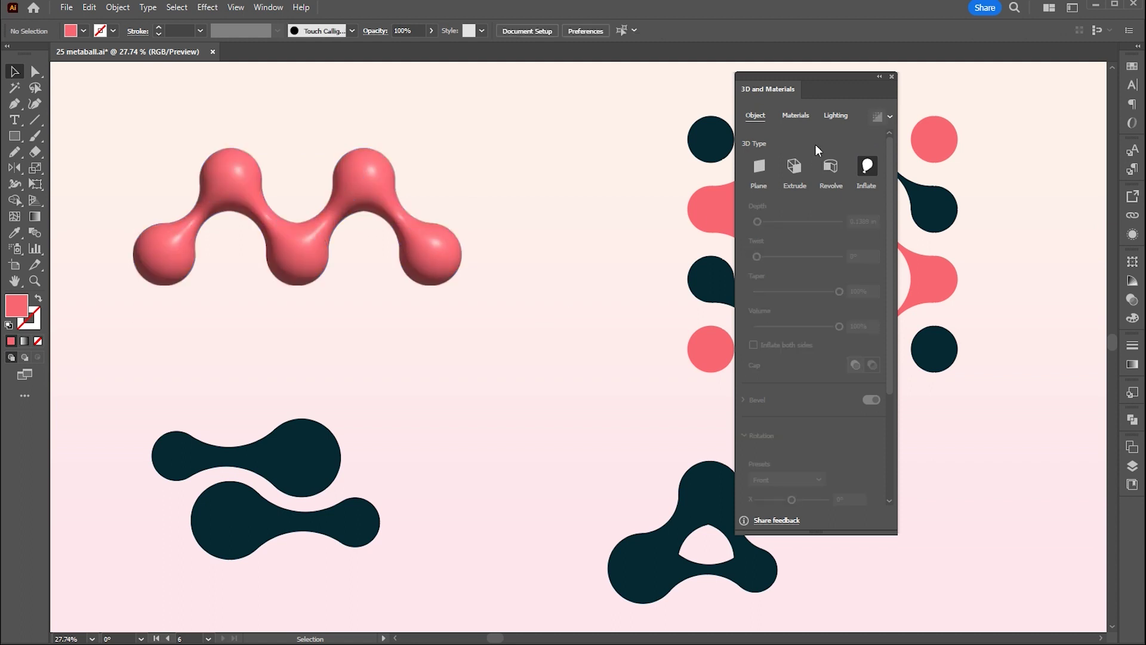
{"action": "left_click", "coordinate": [892, 77]}
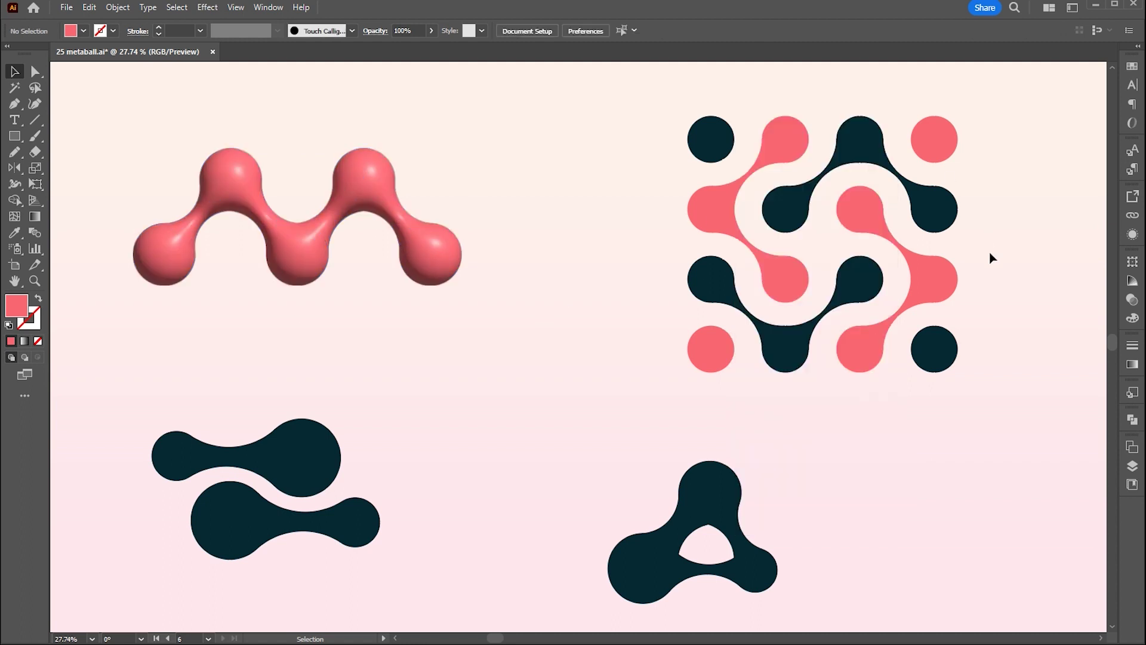
Select all the pink metaball pieces in the circle grid and group them
{"action": "left_click", "coordinate": [767, 267]}
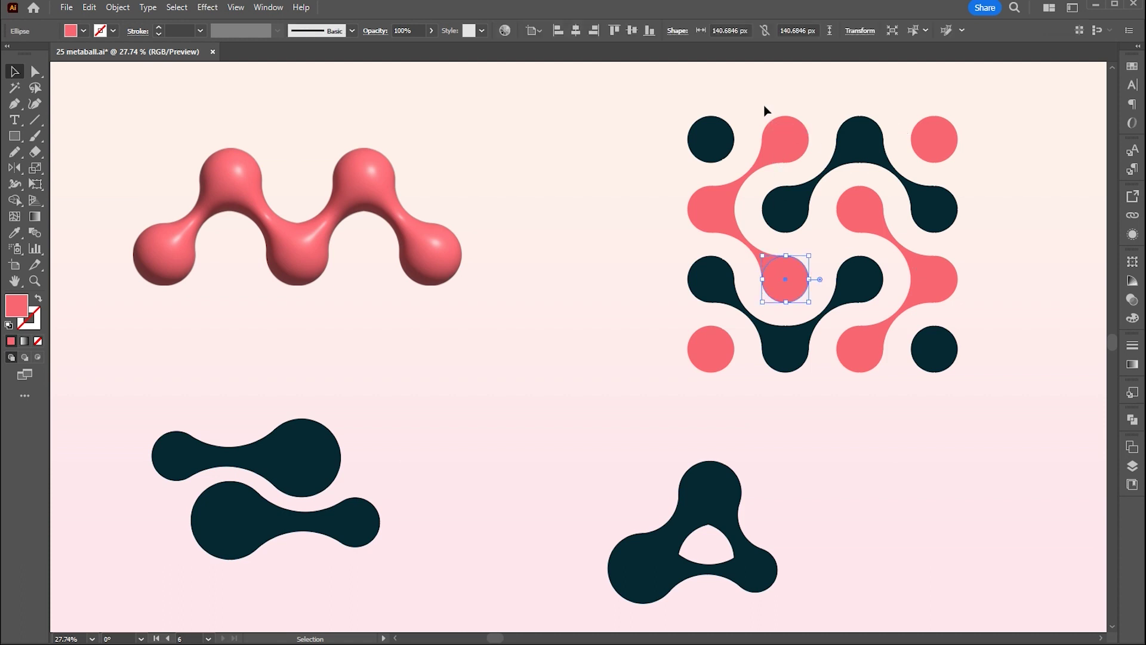
{"action": "left_click", "coordinate": [782, 164]}
{"action": "left_click", "coordinate": [702, 218], "text": "shift"}
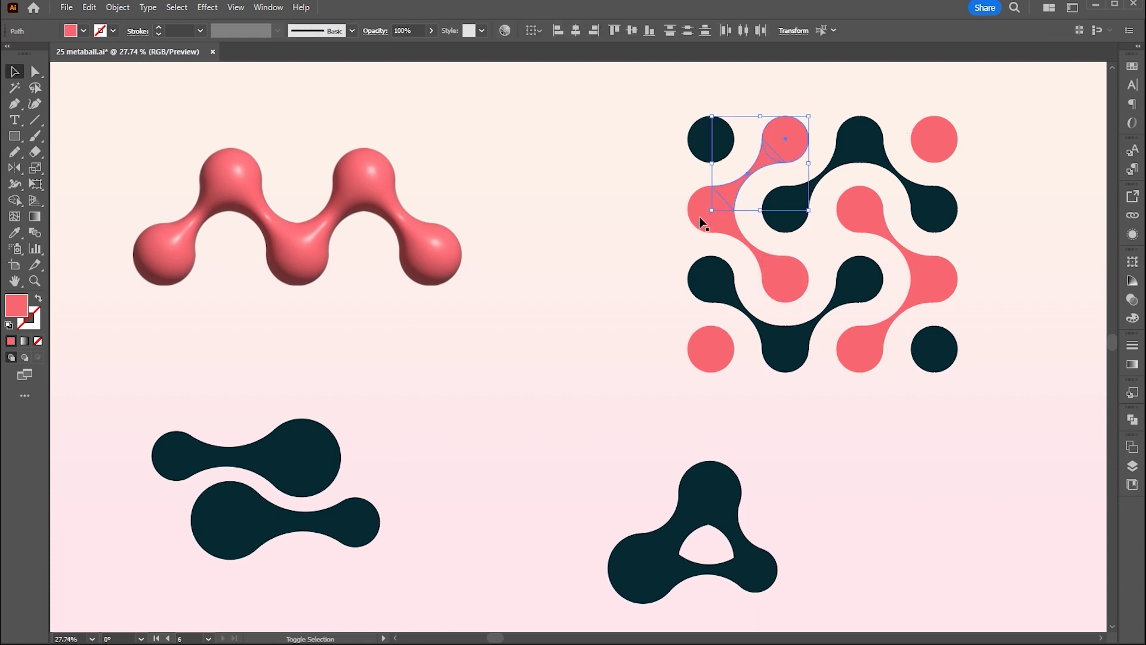
{"action": "left_click", "coordinate": [767, 278], "text": "shift"}
{"action": "left_click", "coordinate": [857, 218], "text": "shift"}
{"action": "left_click", "coordinate": [931, 276], "text": "shift"}
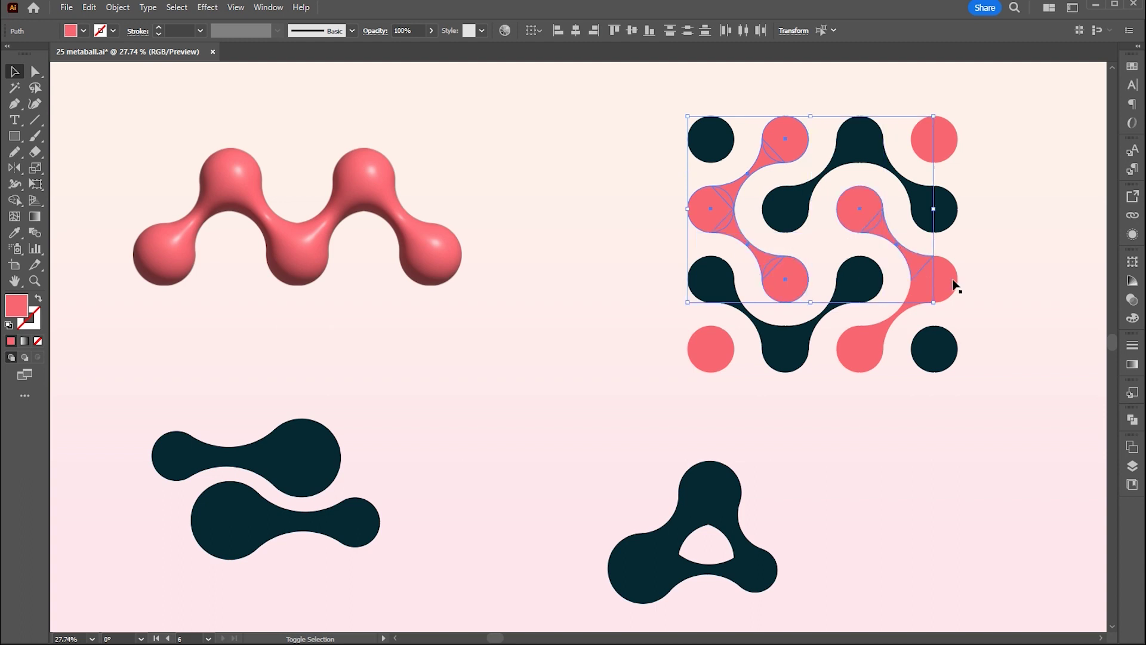
{"action": "left_click", "coordinate": [898, 323], "text": "shift"}
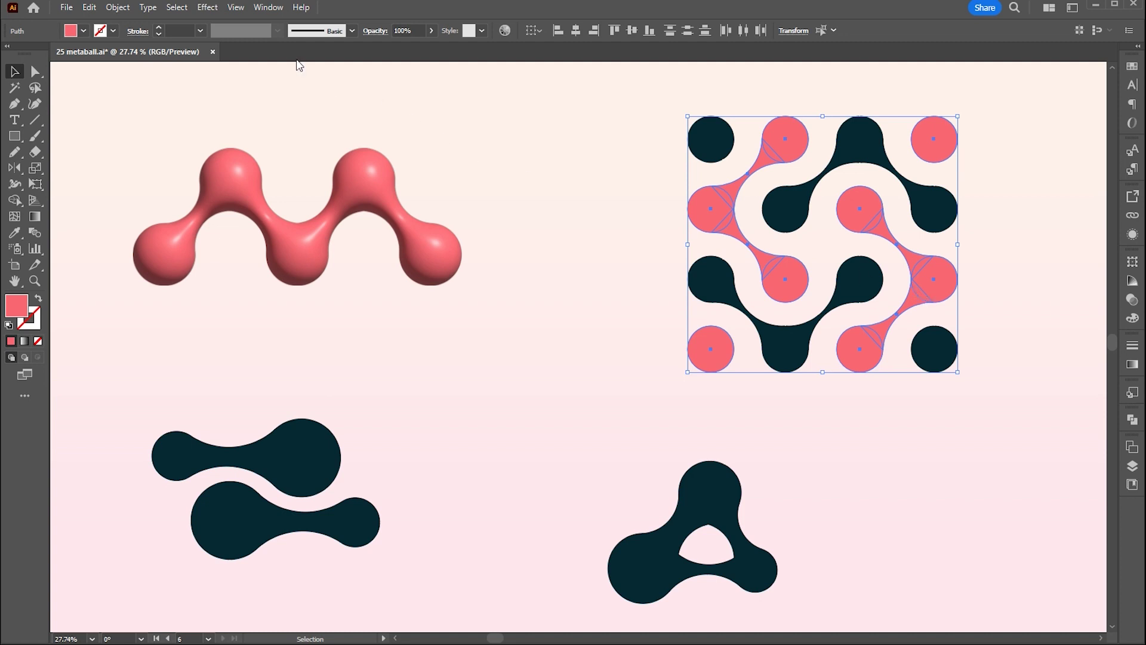
{"action": "right_click", "coordinate": [781, 149]}
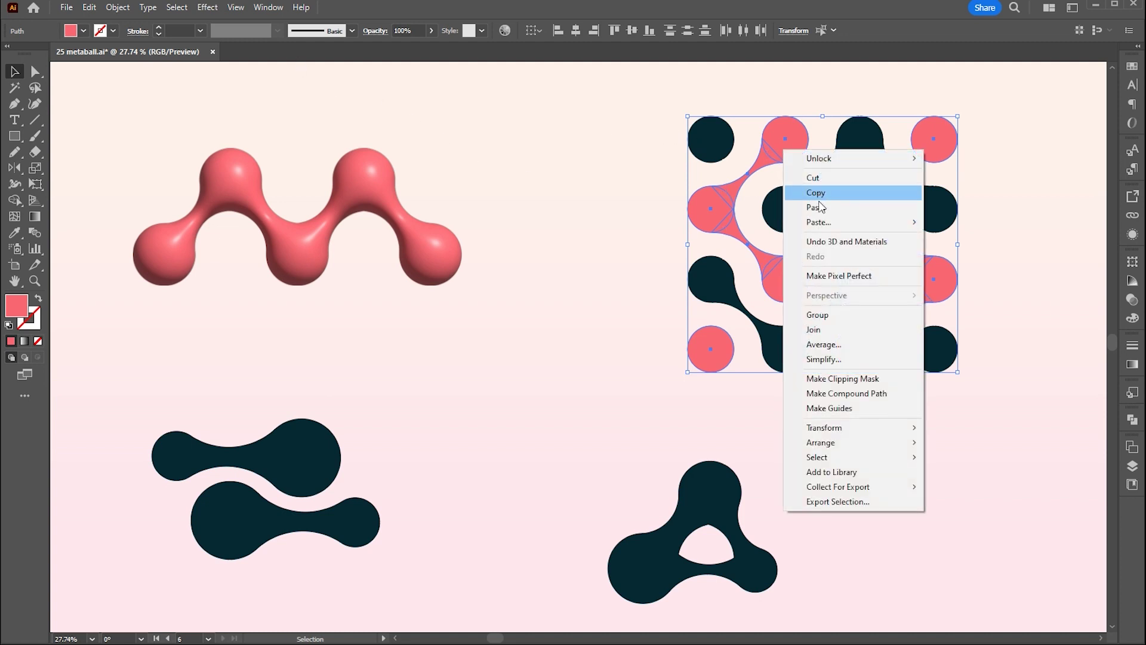
{"action": "left_click", "coordinate": [821, 314]}
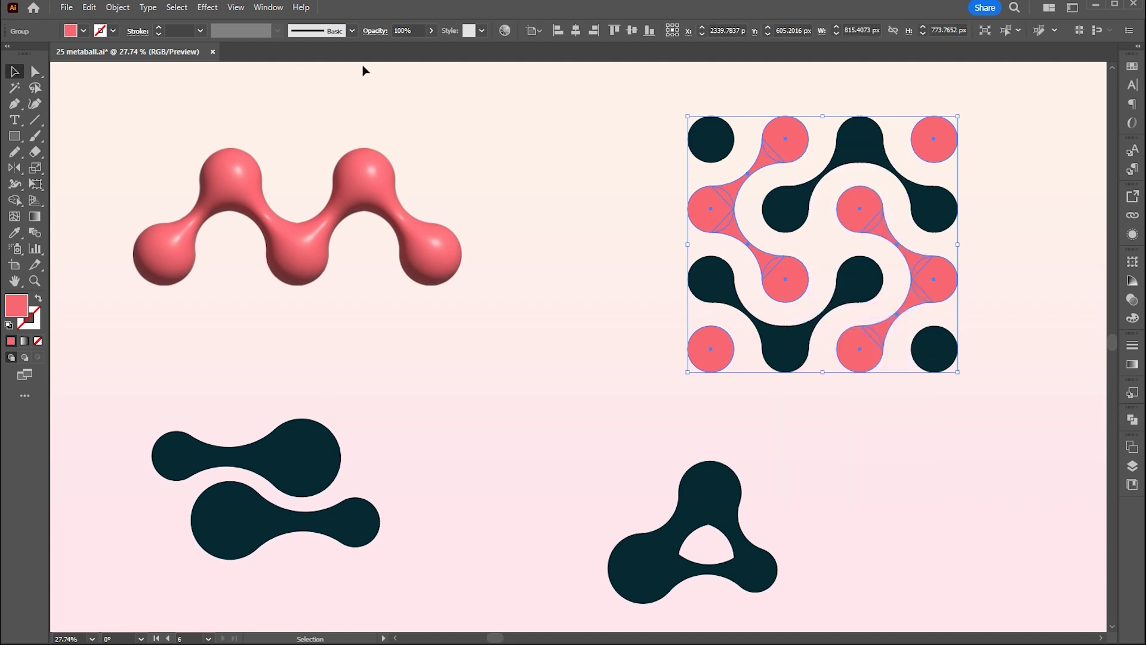
Apply the 3D and Materials Inflate effect to the pink group and review its Lighting settings
{"action": "left_click", "coordinate": [207, 7]}
{"action": "mouse_move", "coordinate": [257, 83]}
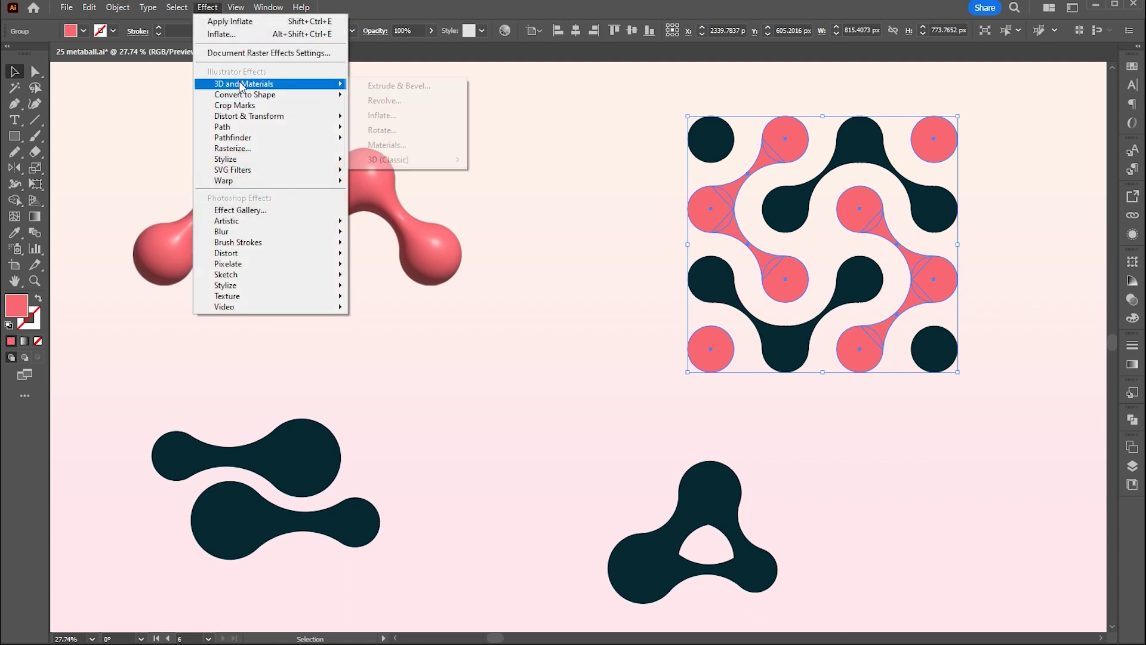
{"action": "left_click", "coordinate": [394, 114]}
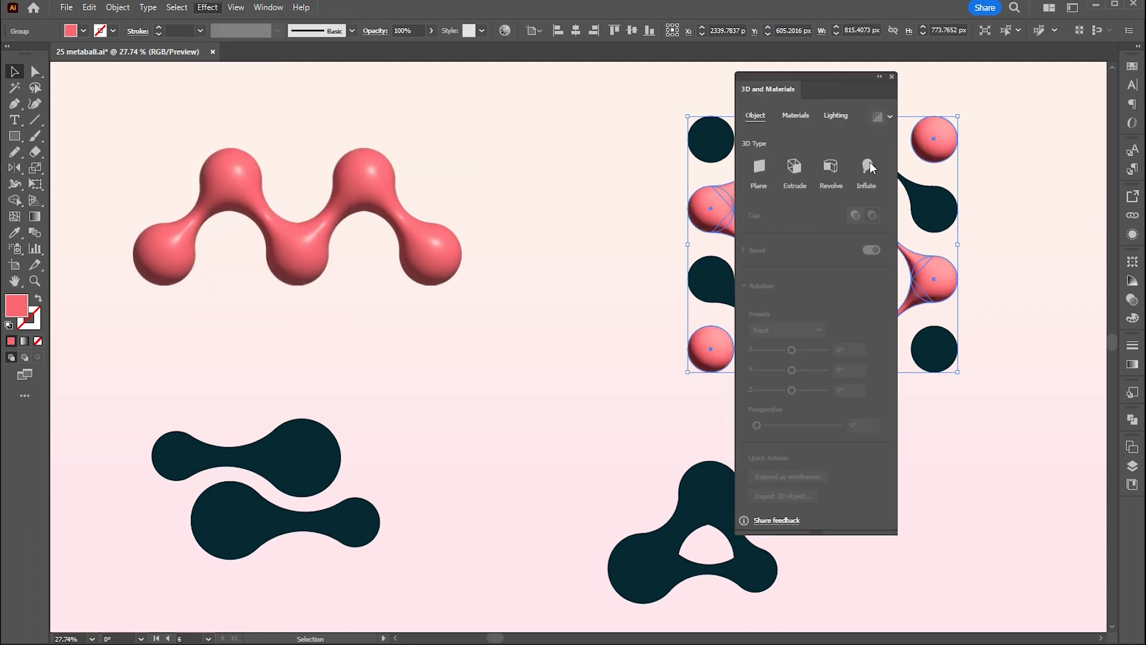
{"action": "left_click", "coordinate": [835, 118]}
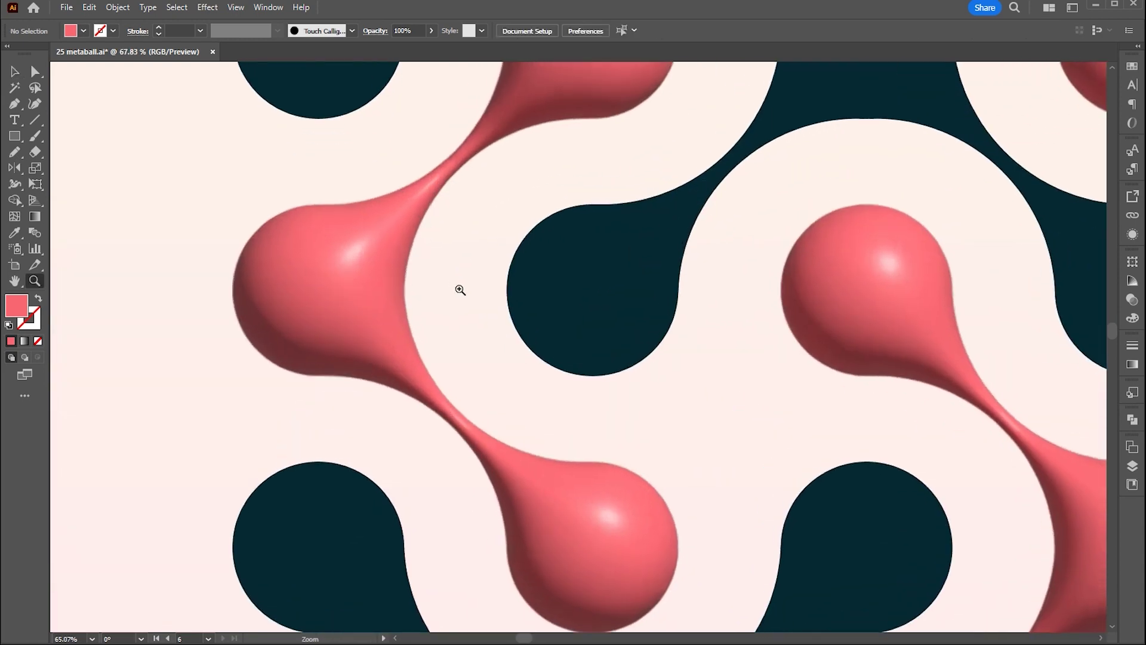
Zoom in on the inflated pink M shape, then zoom out and pan back to the circle grid
{"action": "left_click_drag", "start_coordinate": [460, 289], "coordinate": [328, 287]}
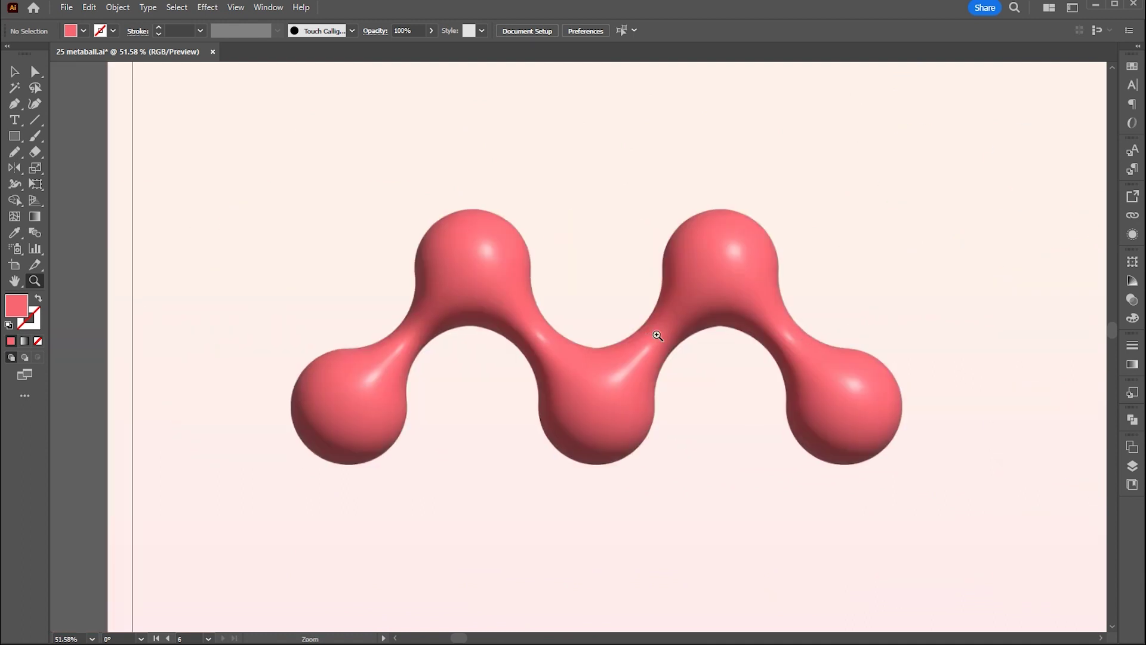
{"action": "left_click_drag", "start_coordinate": [660, 335], "coordinate": [739, 335]}
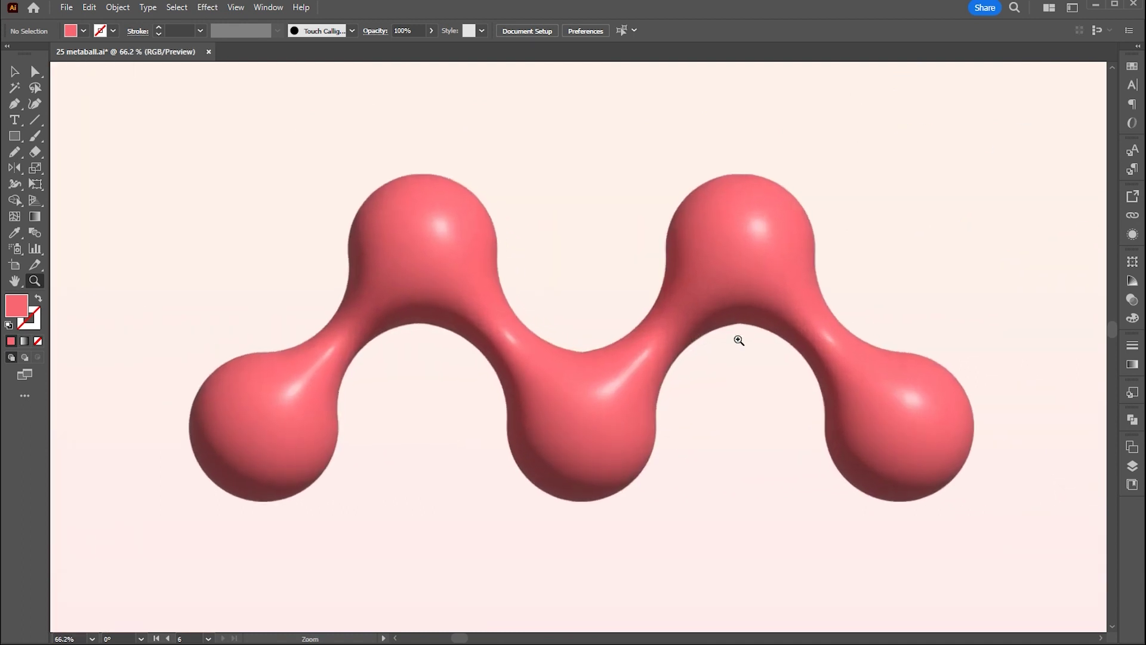
{"action": "left_click", "coordinate": [761, 332], "text": "alt"}
{"action": "left_click", "coordinate": [665, 340]}
{"action": "key", "text": "v"}
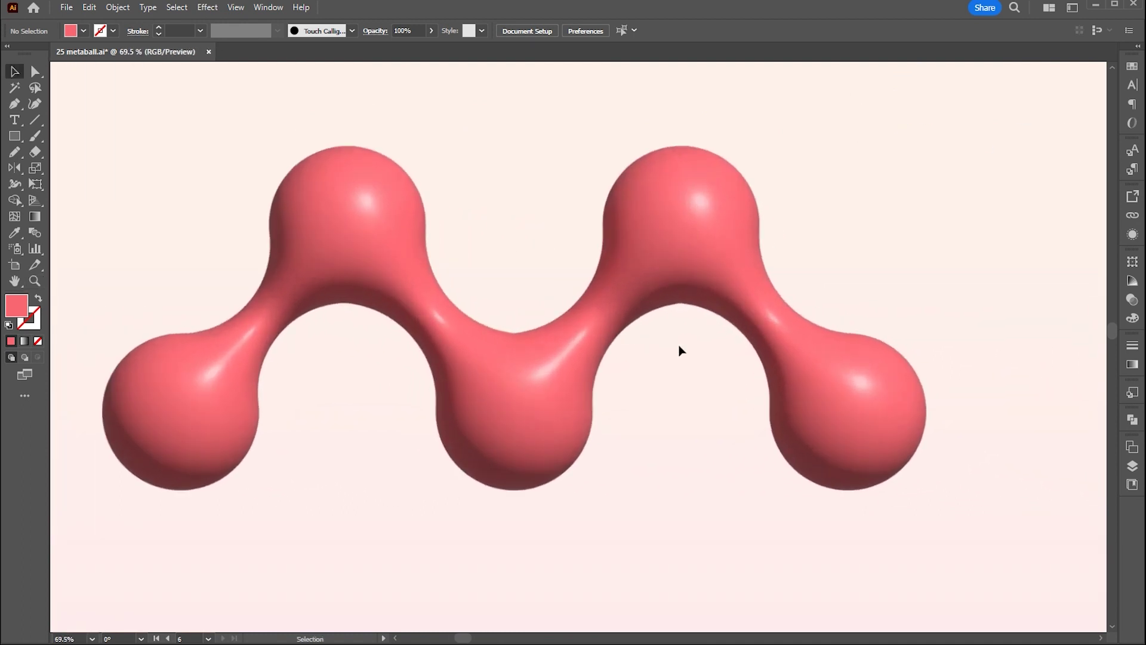
{"action": "key", "text": "z"}
{"action": "left_click", "coordinate": [681, 335], "text": "alt"}
{"action": "left_click_drag", "start_coordinate": [768, 384], "coordinate": [604, 307]}
{"action": "left_click", "coordinate": [652, 354], "text": "alt"}
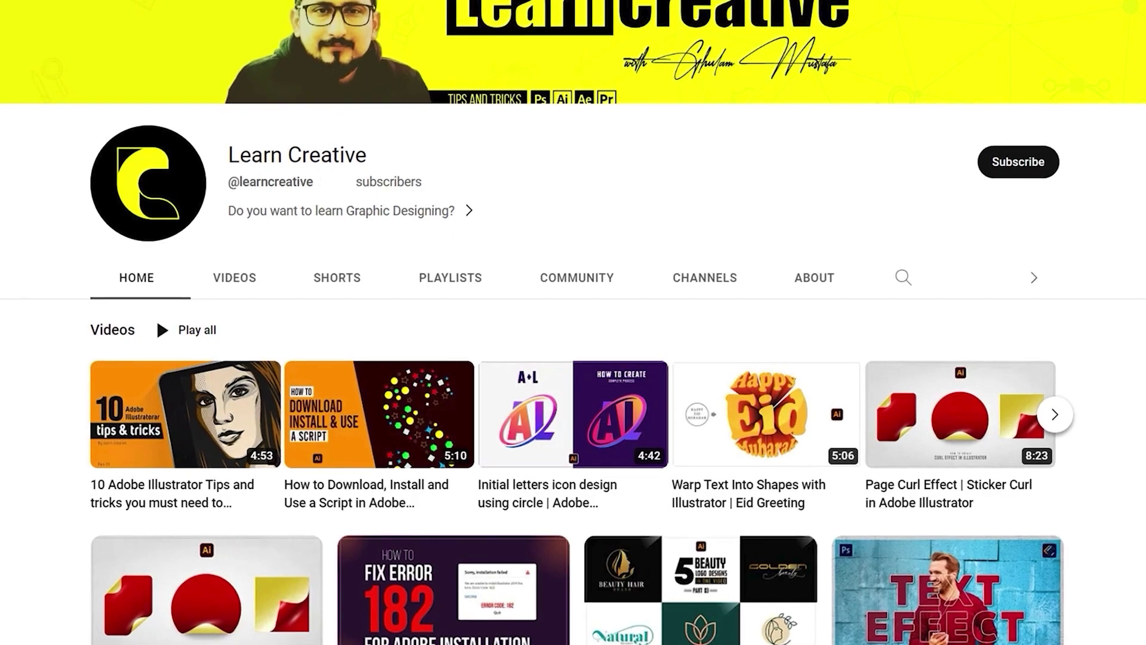